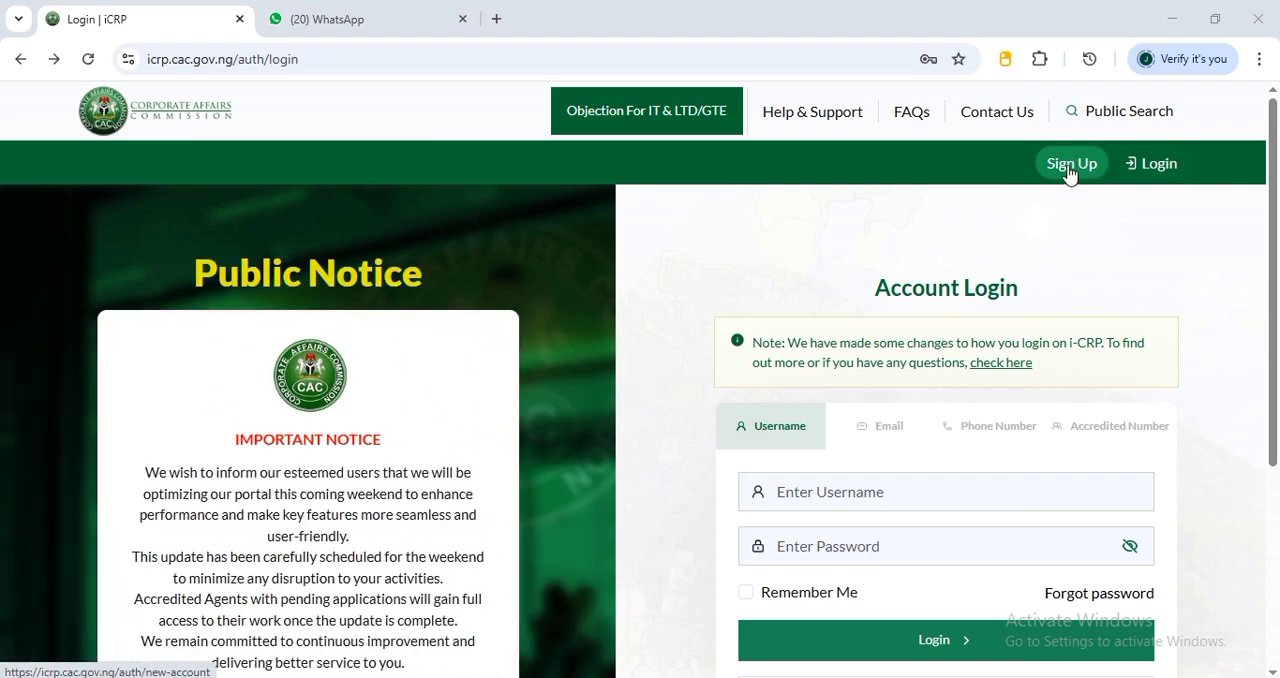
# Start signing up for a new portal account of the Public User type
pyautogui.click(1069, 173)
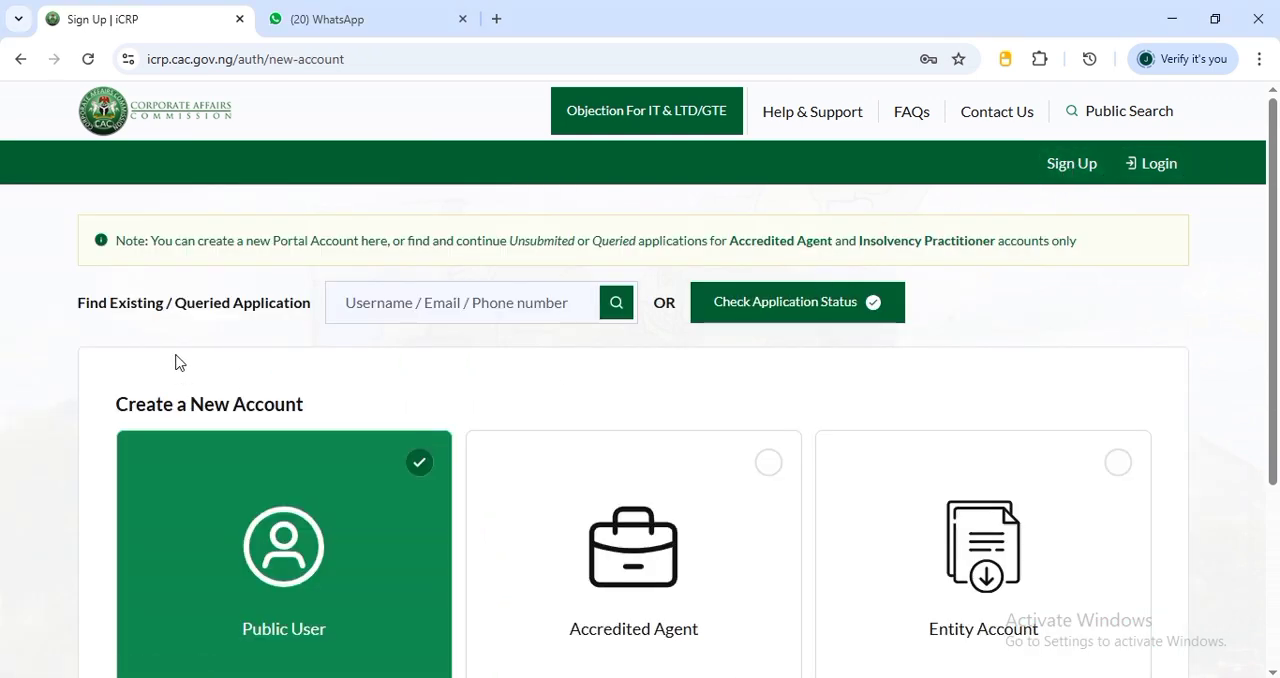
pyautogui.scroll(-2, 200, 400)
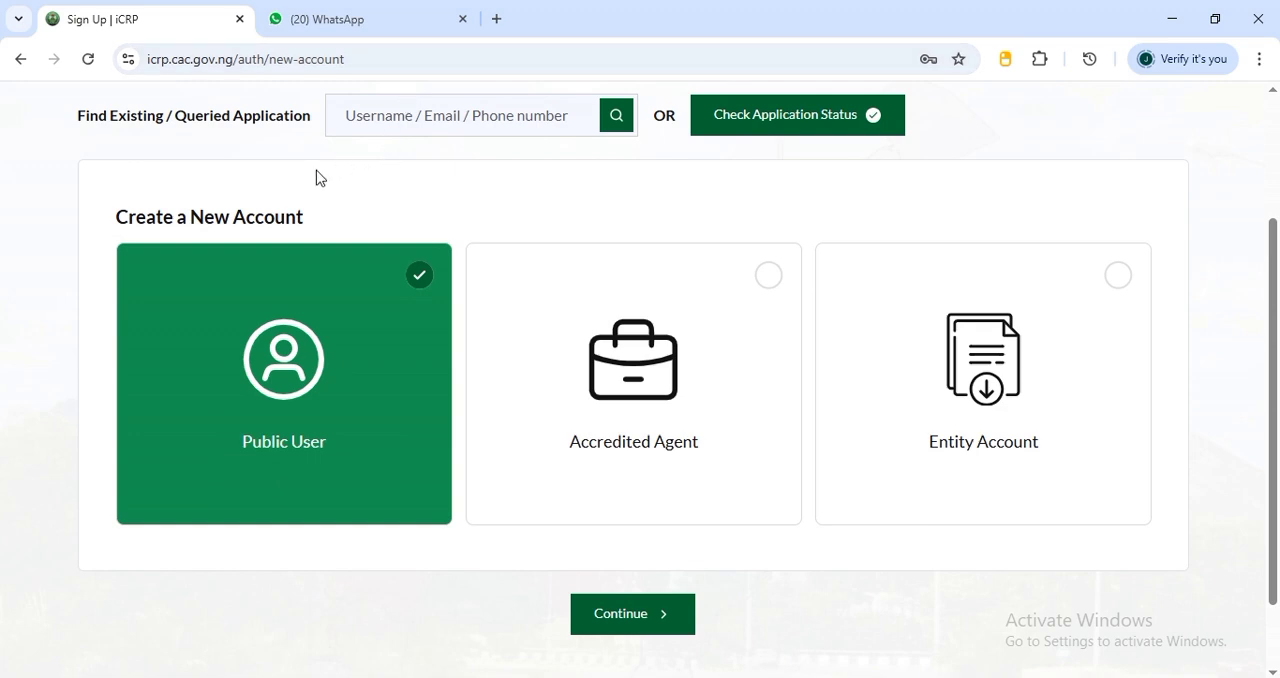
pyautogui.scroll(2, 346, 343)
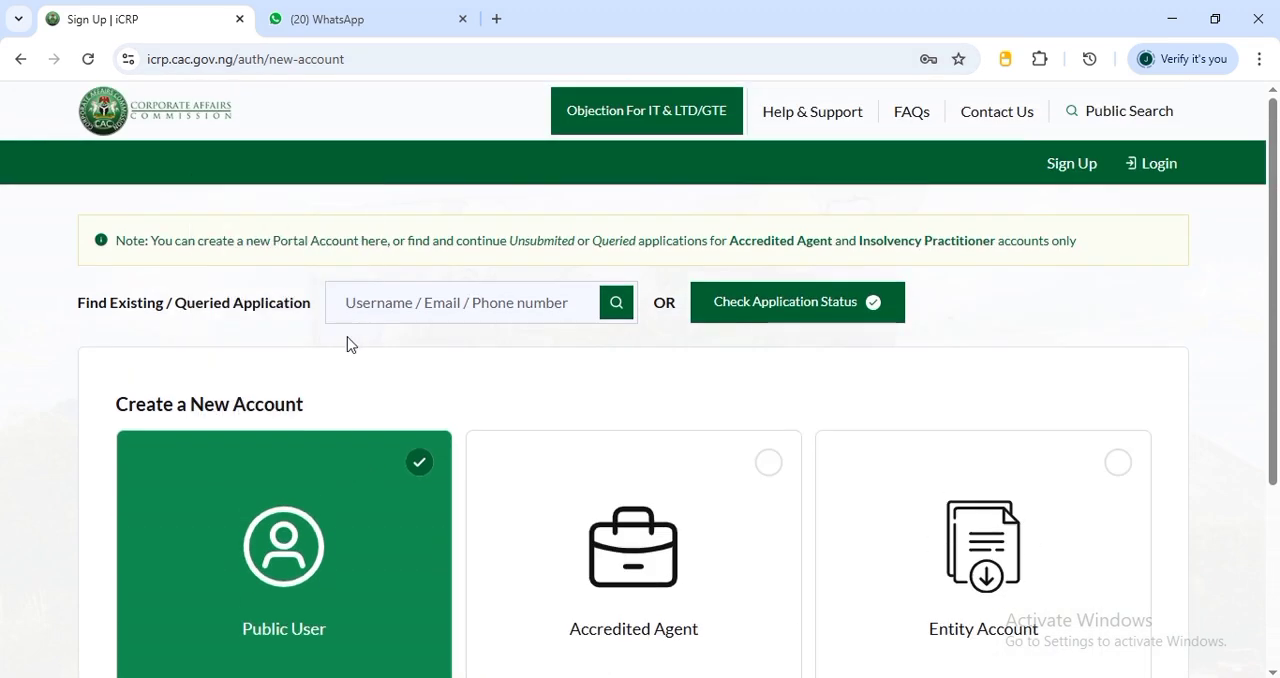
pyautogui.scroll(-2, 400, 347)
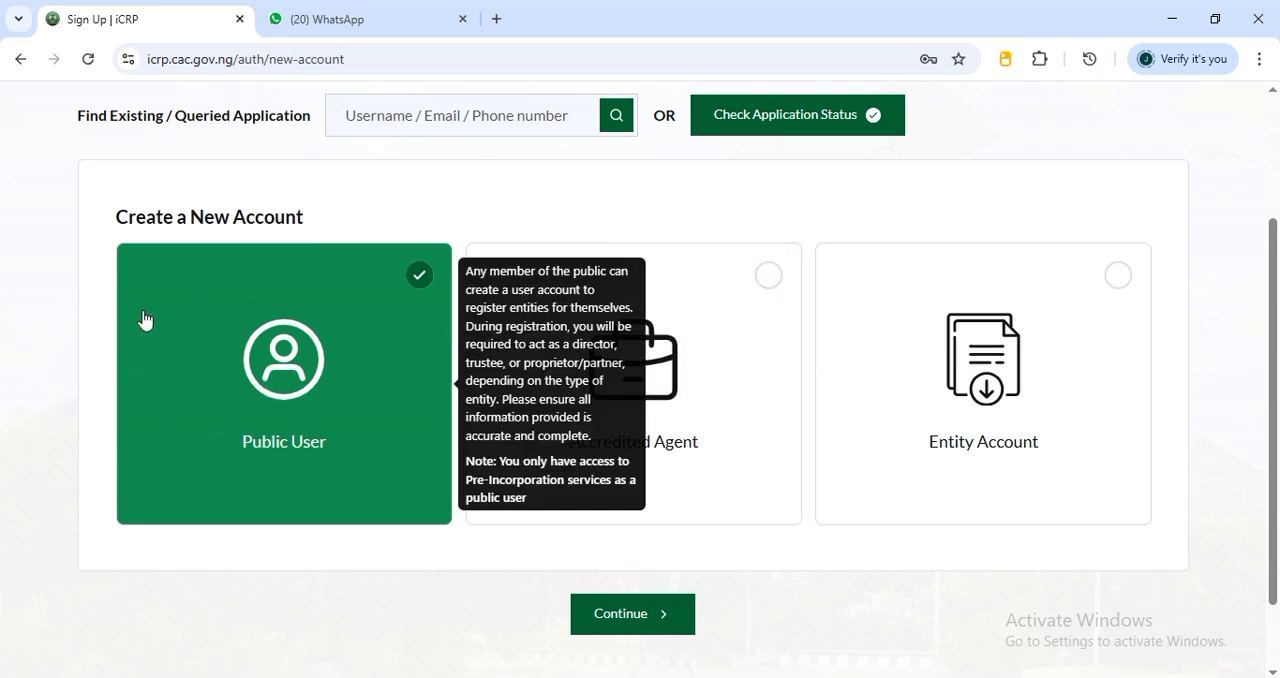
pyautogui.click(620, 624)
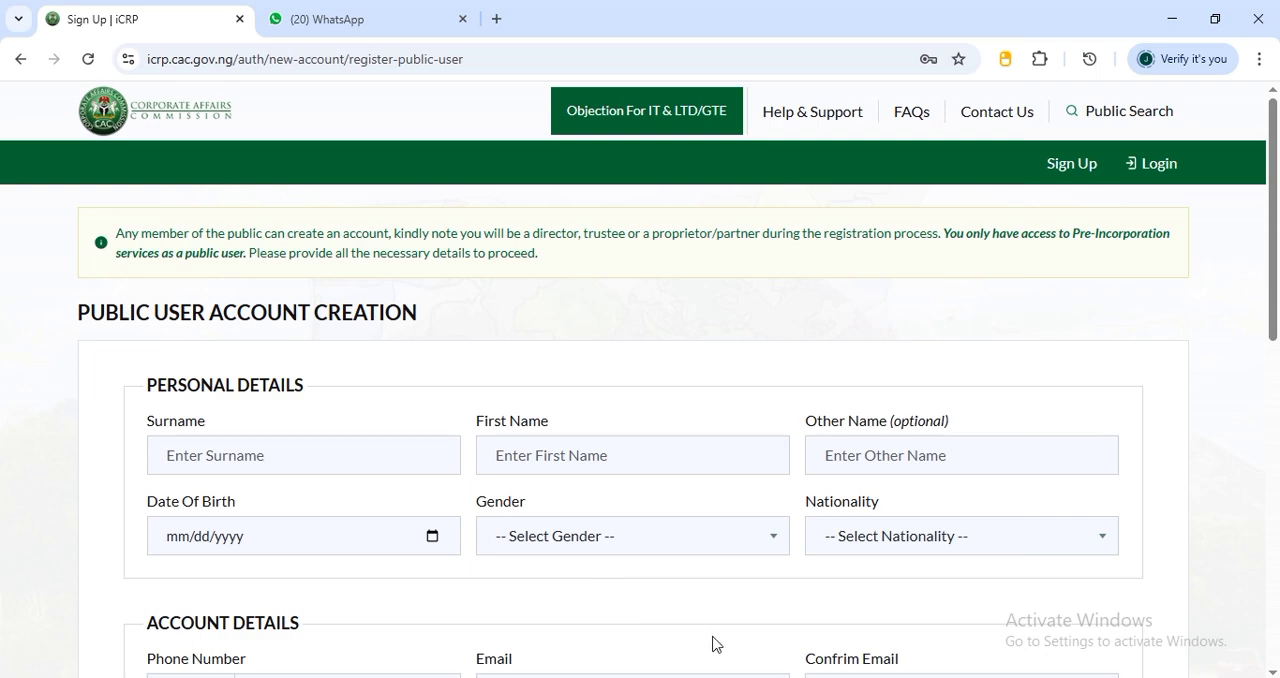
# Examine the personal, account and address fields required on the public user account creation form
pyautogui.scroll(-1, 520, 540)
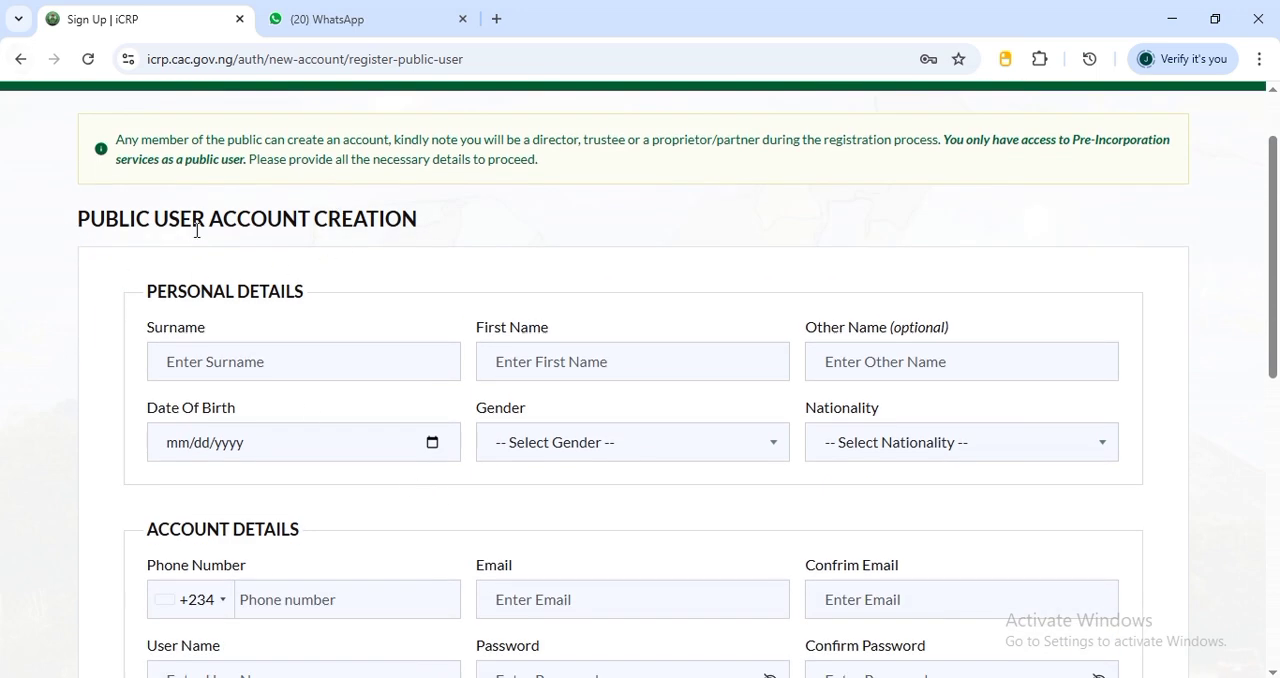
pyautogui.scroll(-1, 197, 231)
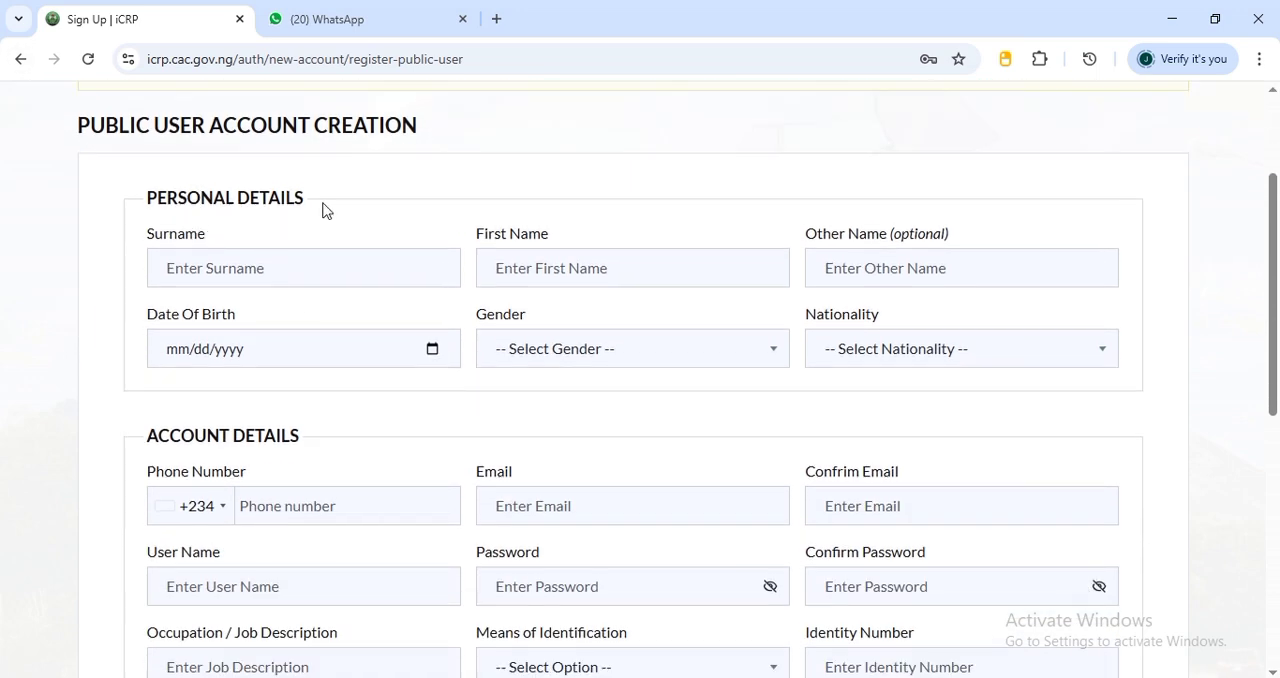
pyautogui.scroll(-5, 191, 517)
pyautogui.scroll(7, 190, 516)
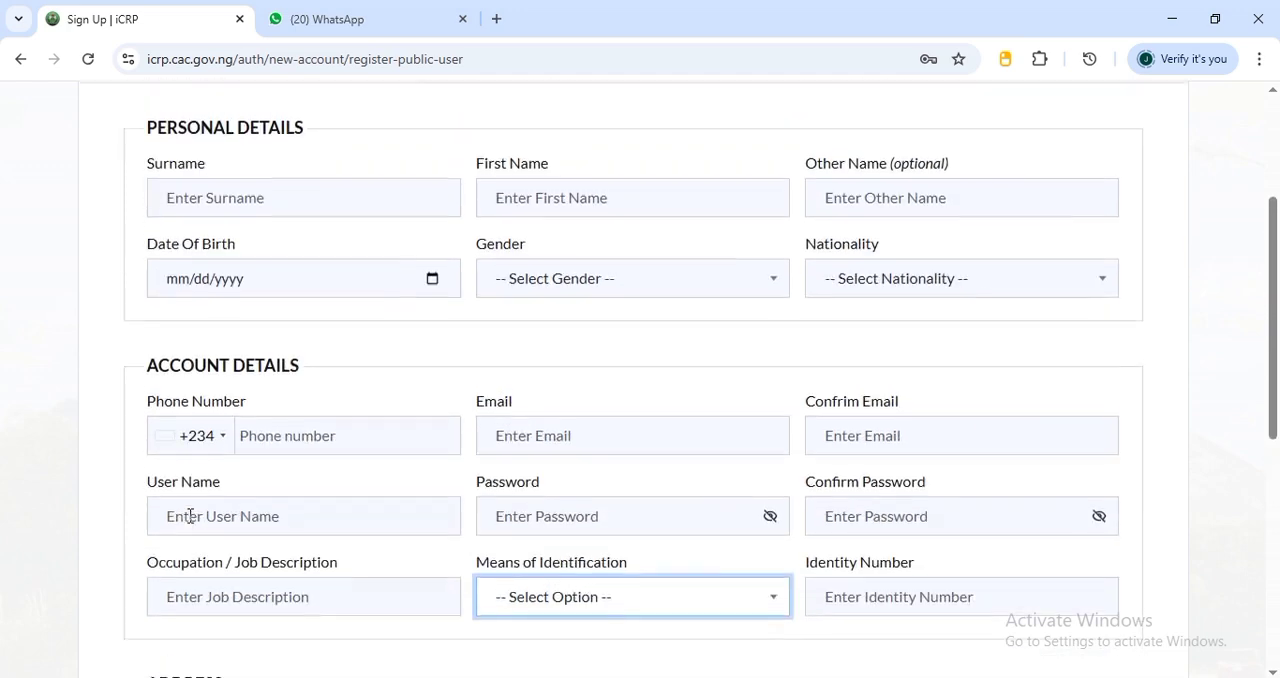
pyautogui.scroll(-6, 190, 516)
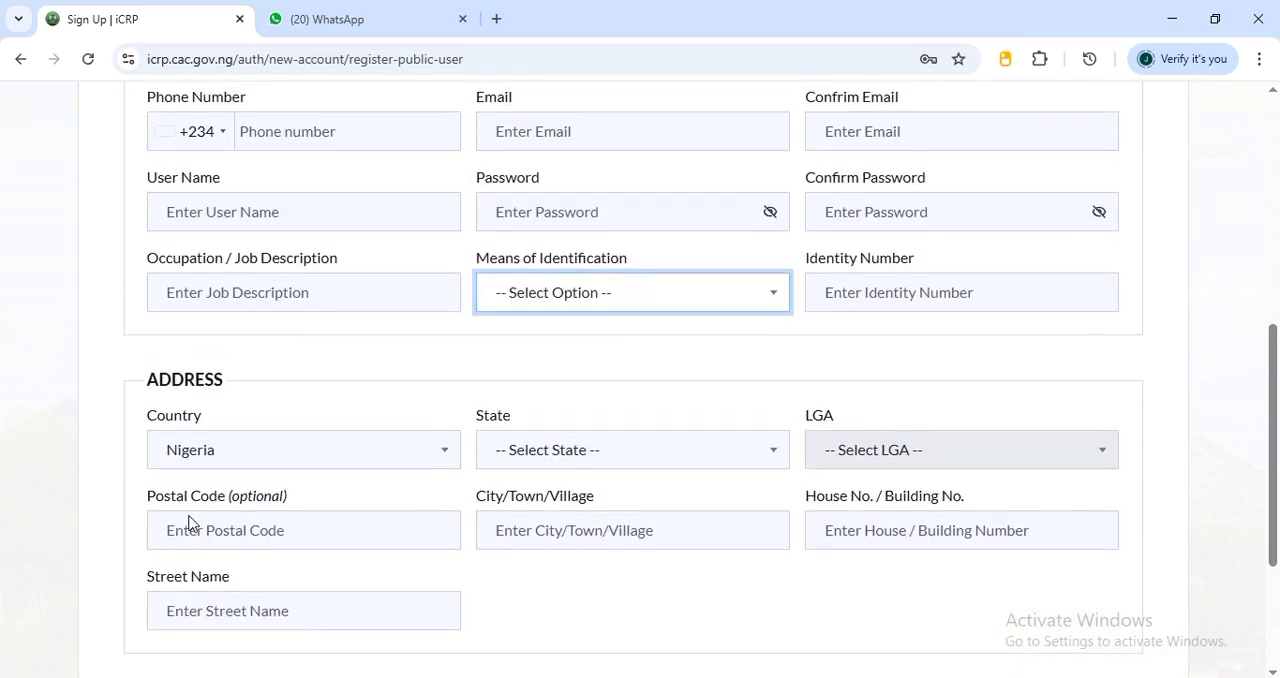
pyautogui.scroll(-1, 190, 516)
pyautogui.scroll(7, 191, 517)
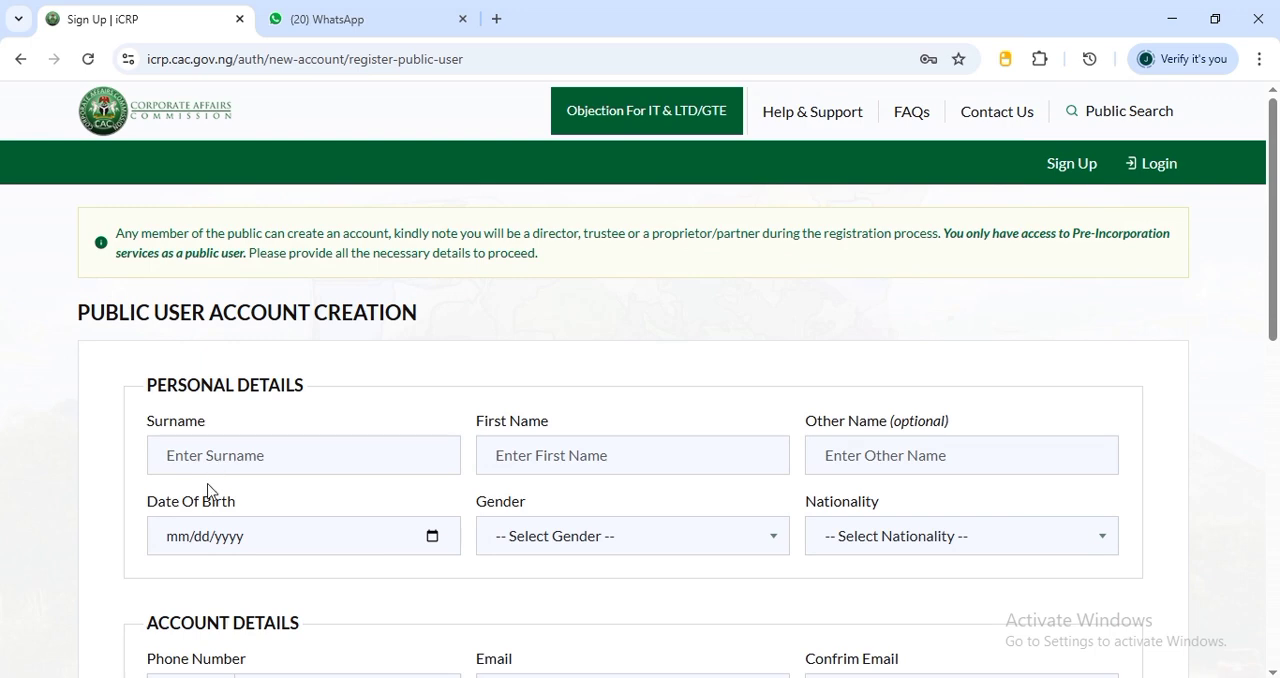
pyautogui.scroll(-2, 140, 515)
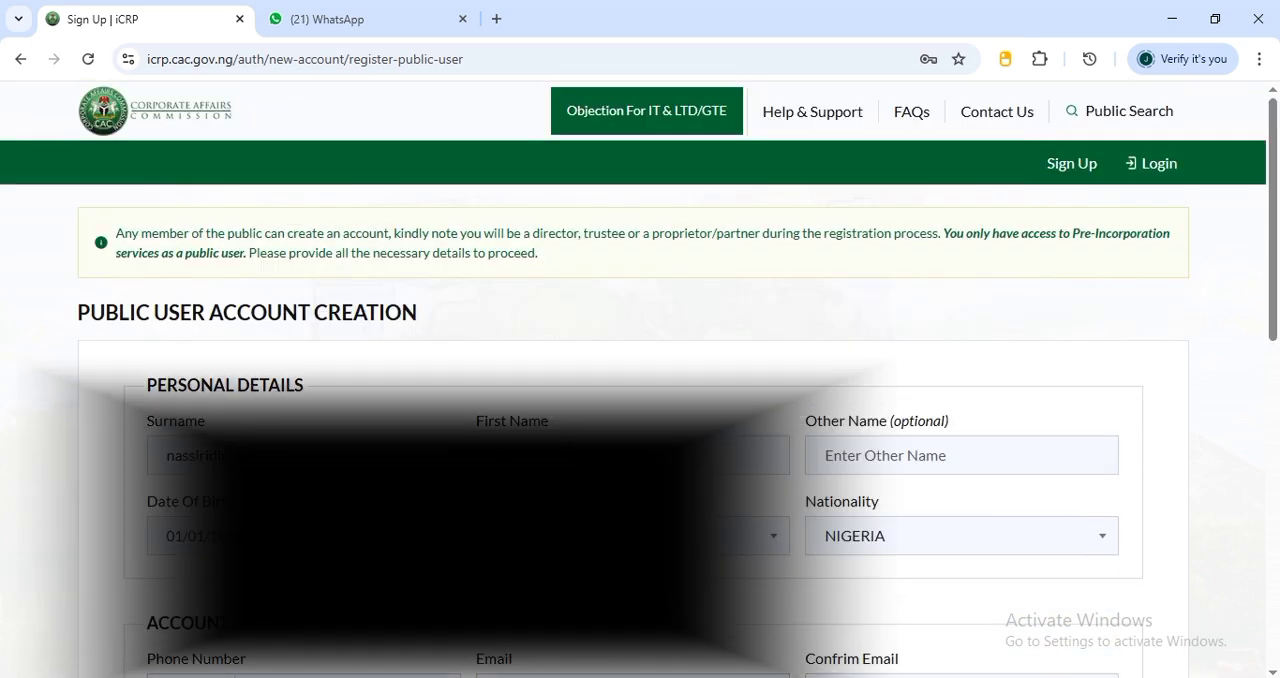
# Review the completed personal, account and address details and submit the public user registration
pyautogui.scroll(-2, 640, 380)
pyautogui.scroll(-6, 640, 380)
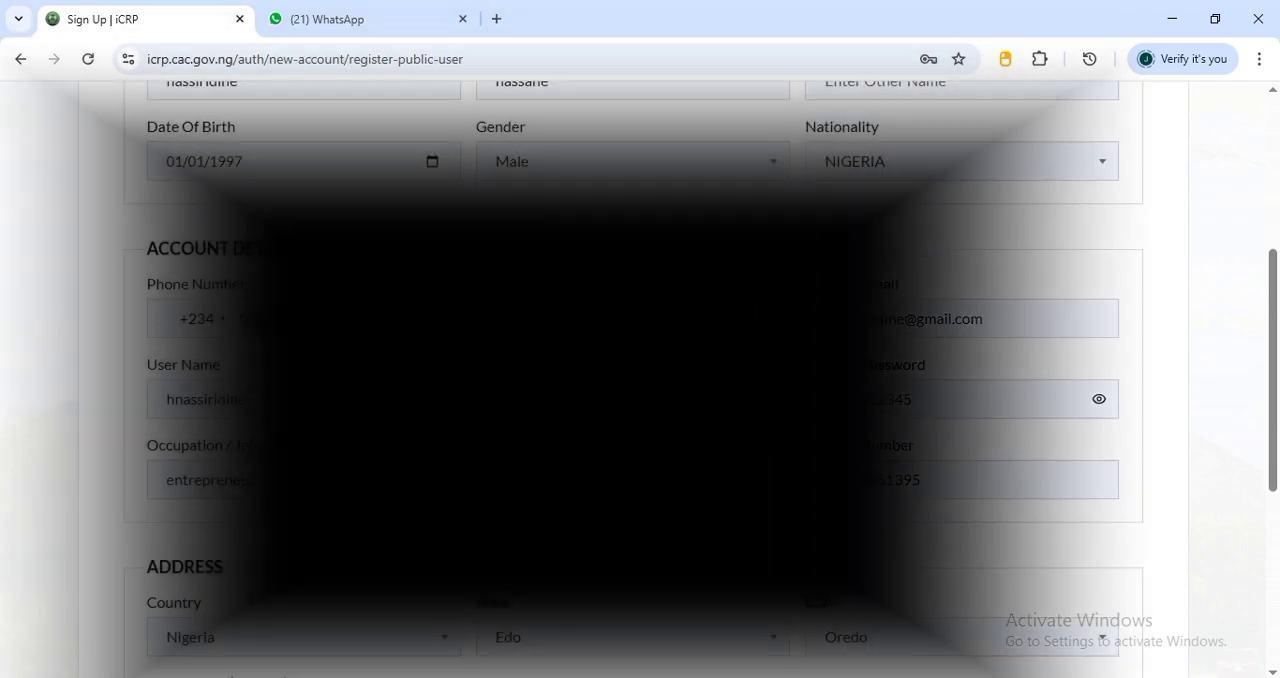
pyautogui.scroll(-2, 640, 380)
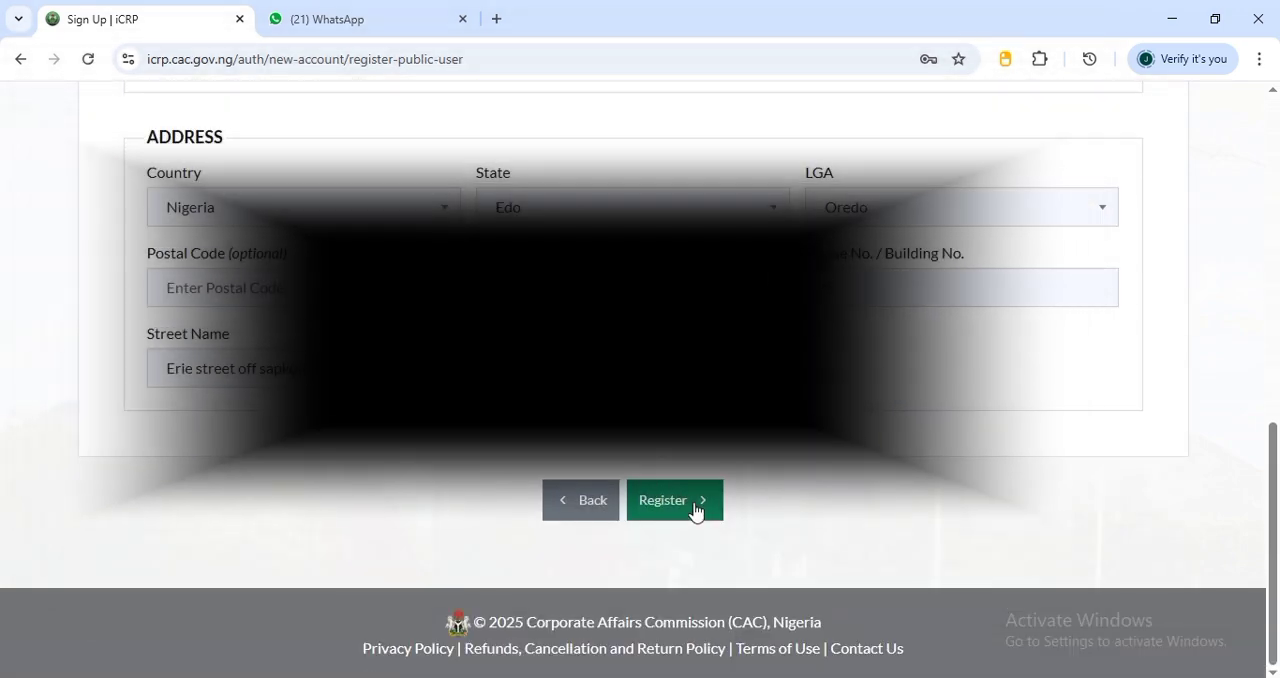
pyautogui.click(698, 501)
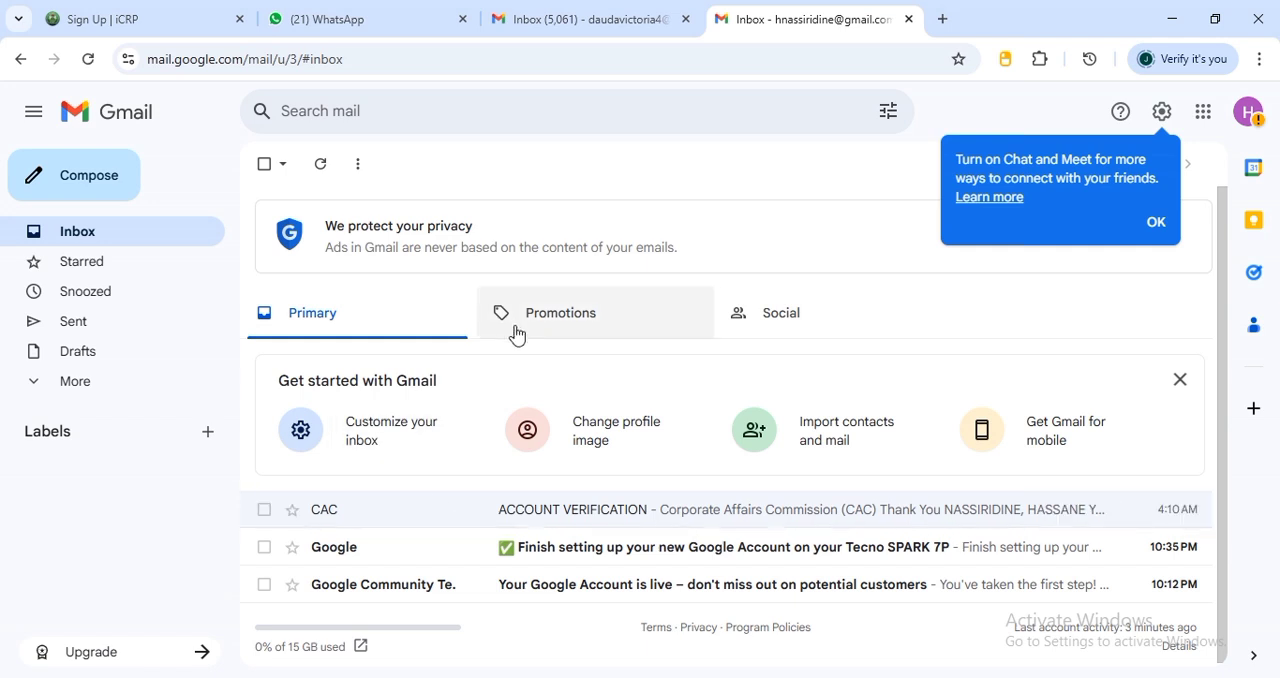
# In Gmail, open the CAC account verification email and follow its link to complete the registration
pyautogui.click(655, 519)
pyautogui.scroll(-2, 612, 601)
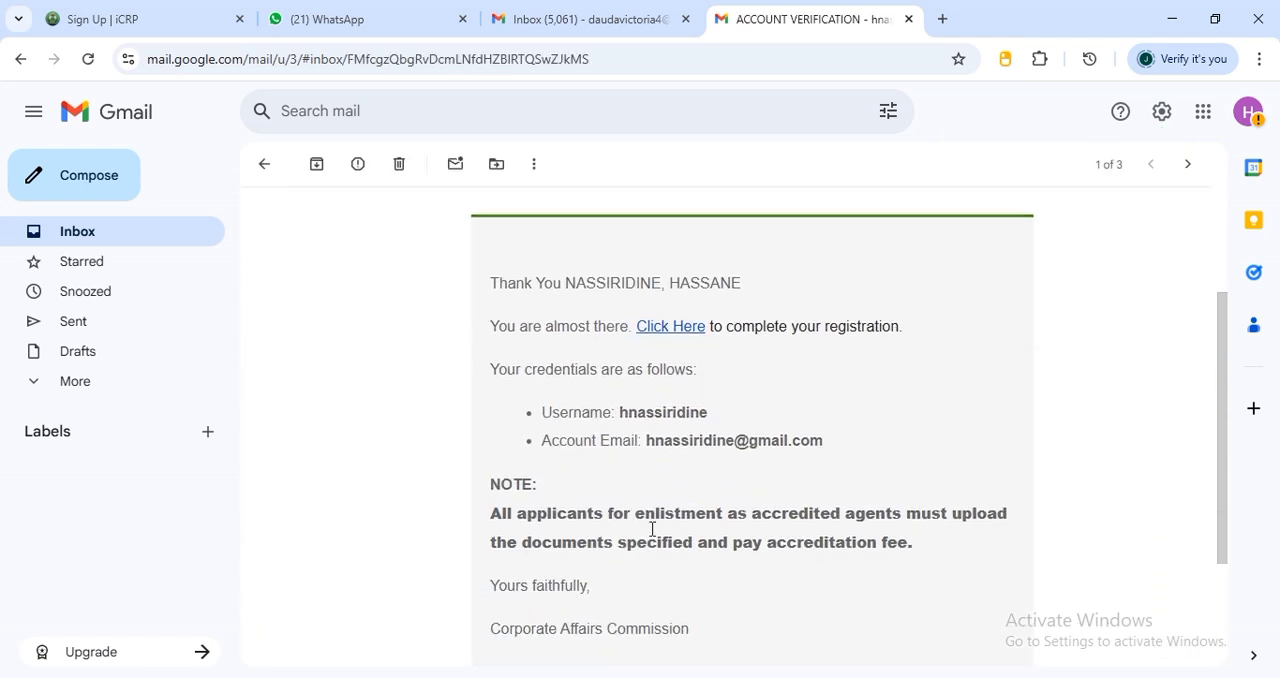
pyautogui.click(678, 330)
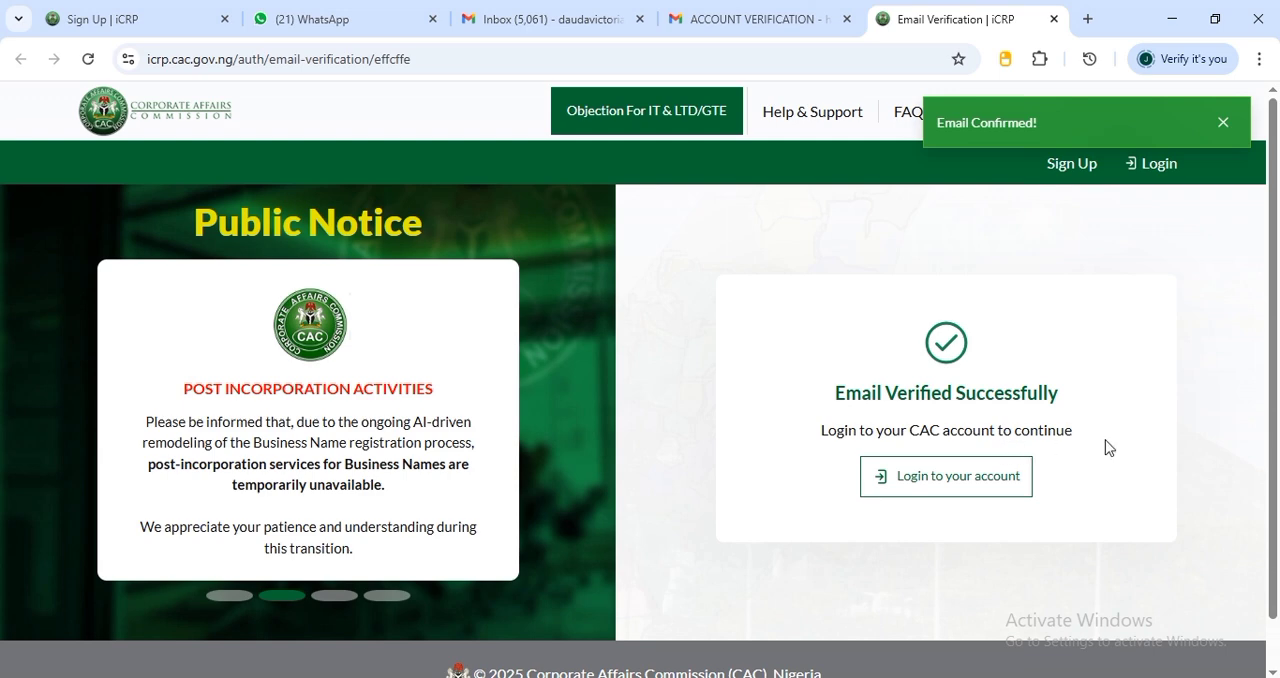
# Proceed from the email verification page to the account login and sign in with the username and account password
pyautogui.click(964, 492)
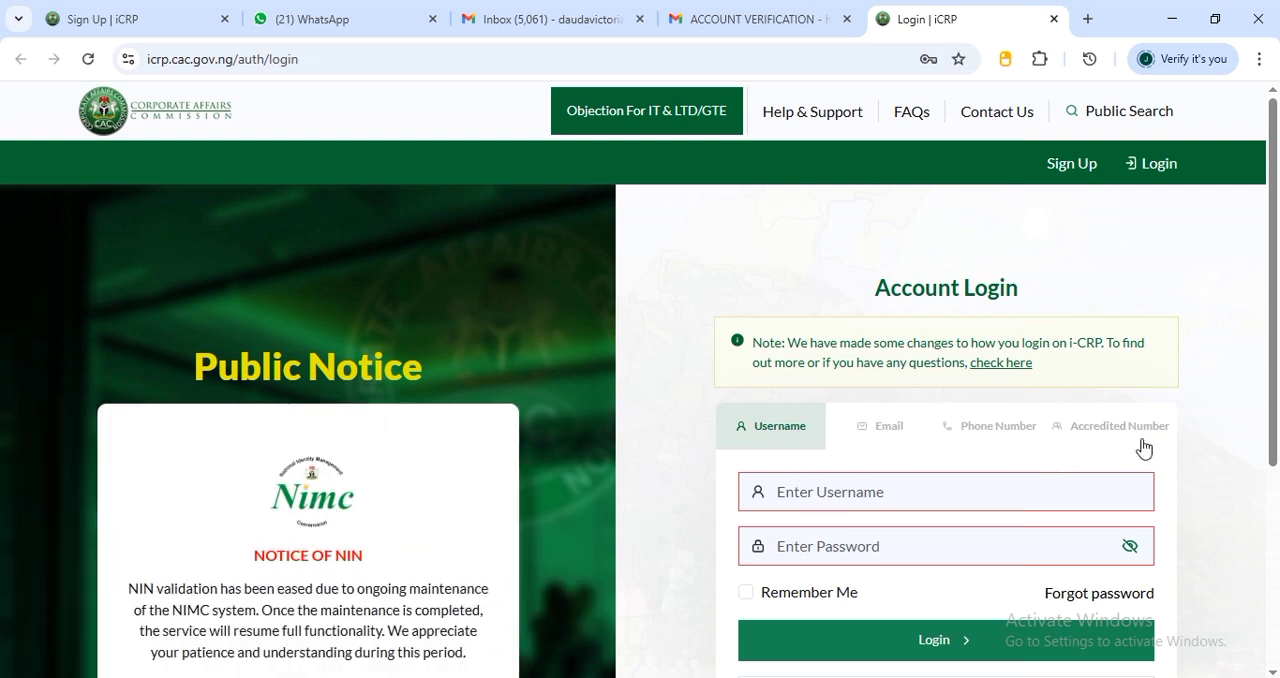
pyautogui.click(843, 503)
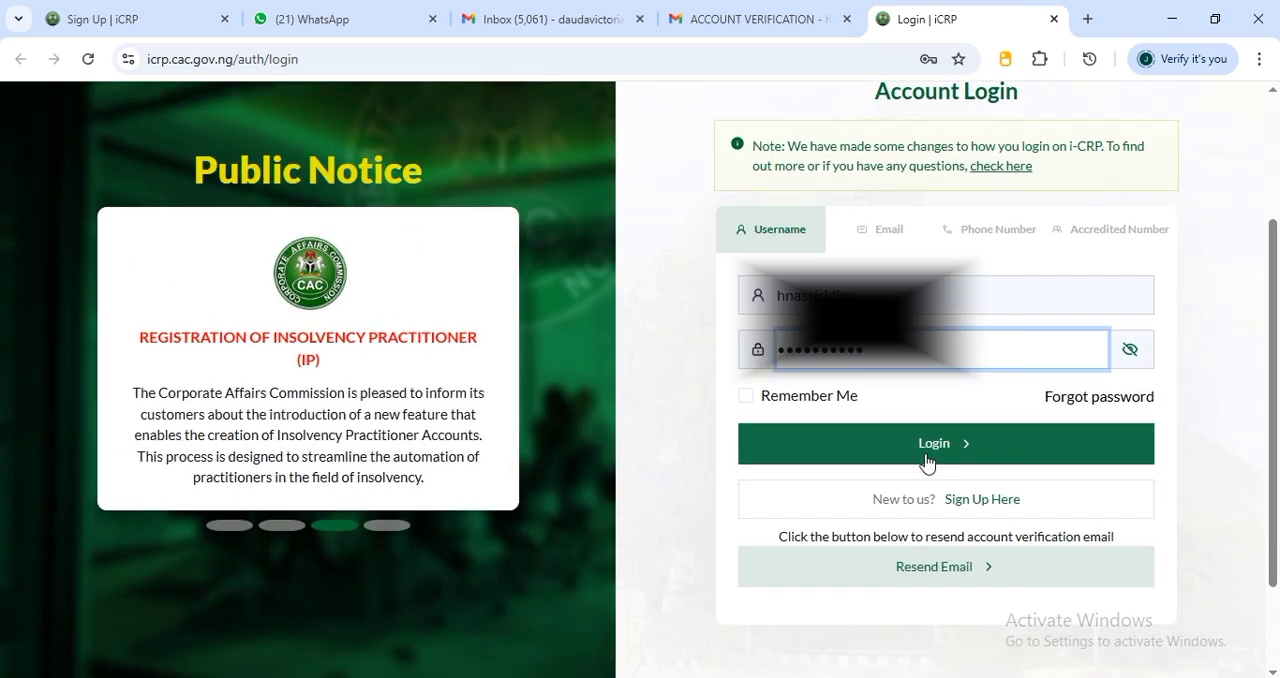
pyautogui.click(935, 451)
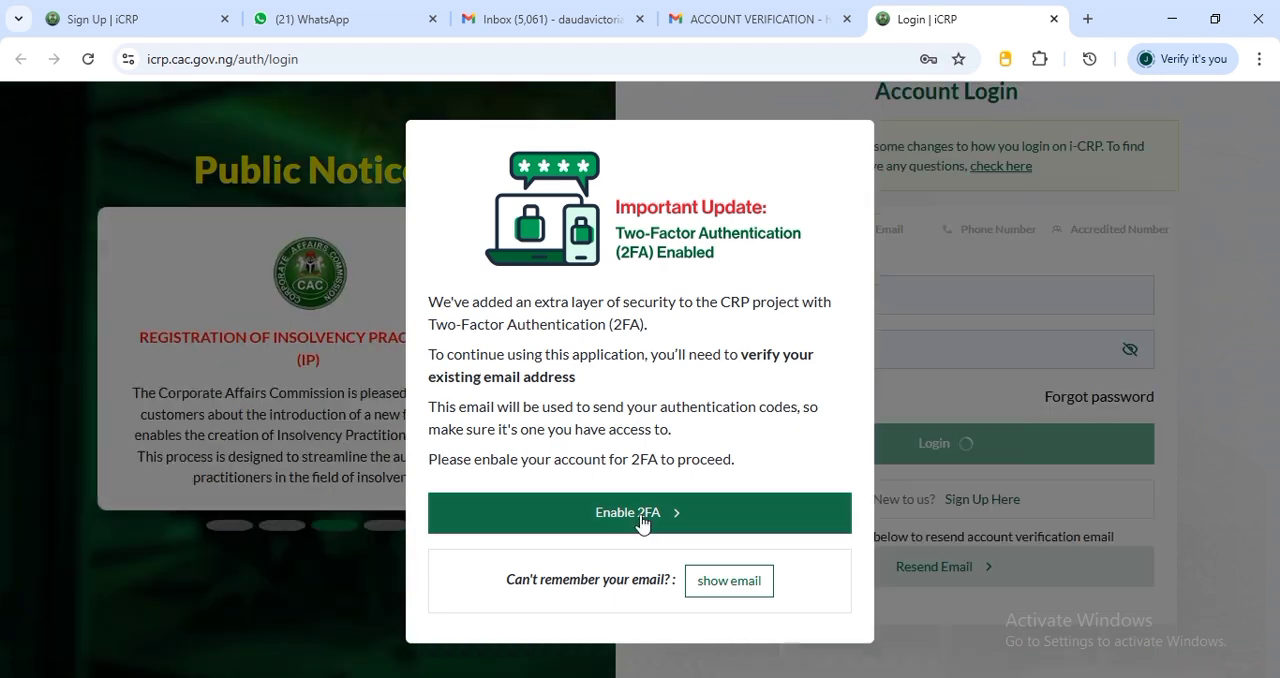
# Enable two-factor authentication for the account and submit the OTP code received by email
pyautogui.click(660, 530)
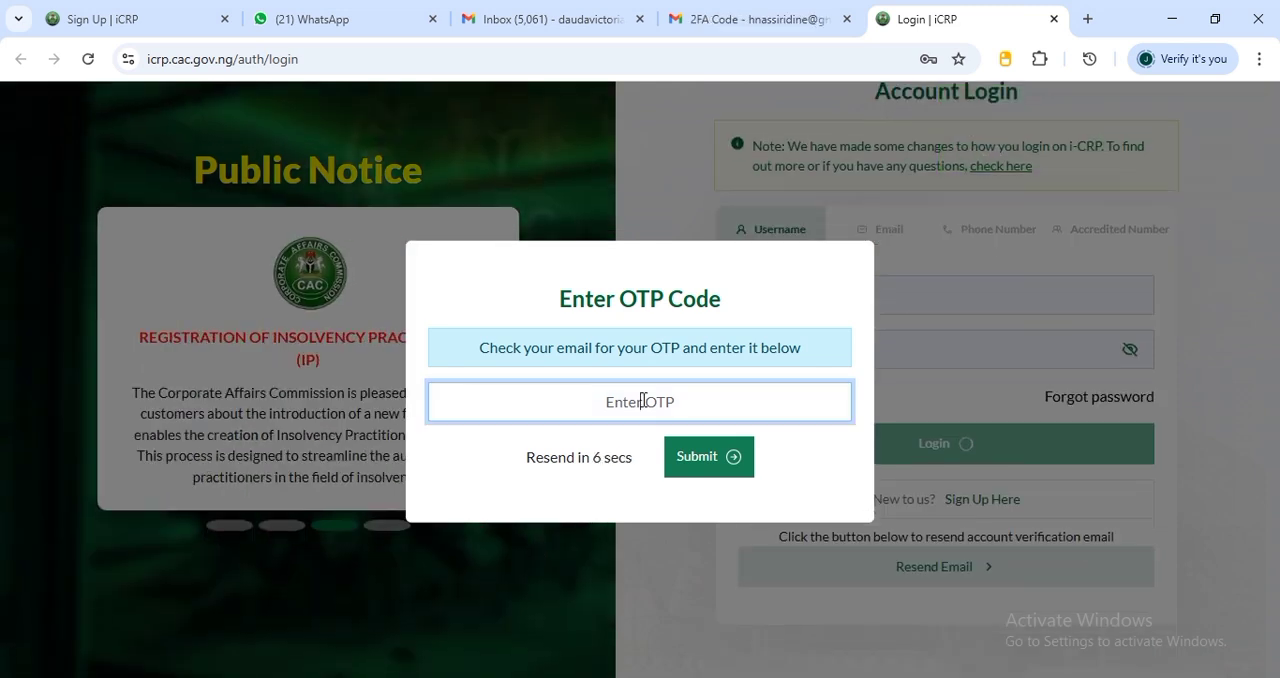
pyautogui.rightClick(643, 400)
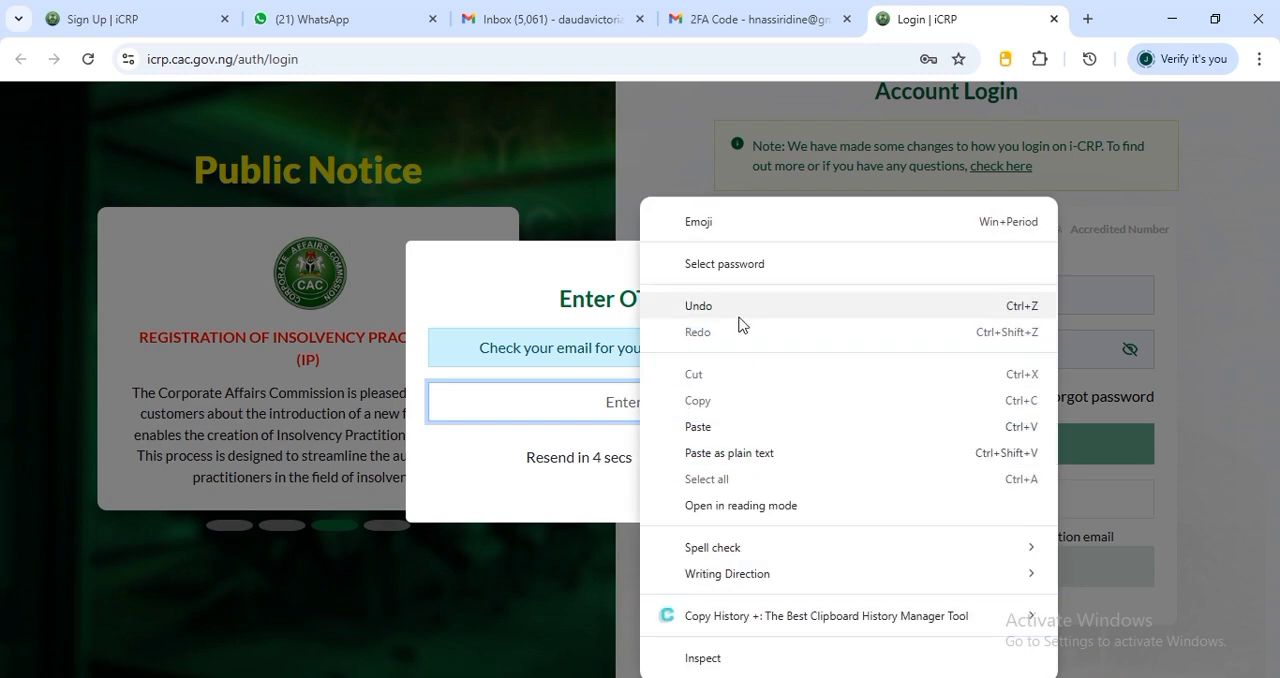
pyautogui.click(697, 432)
pyautogui.click(694, 468)
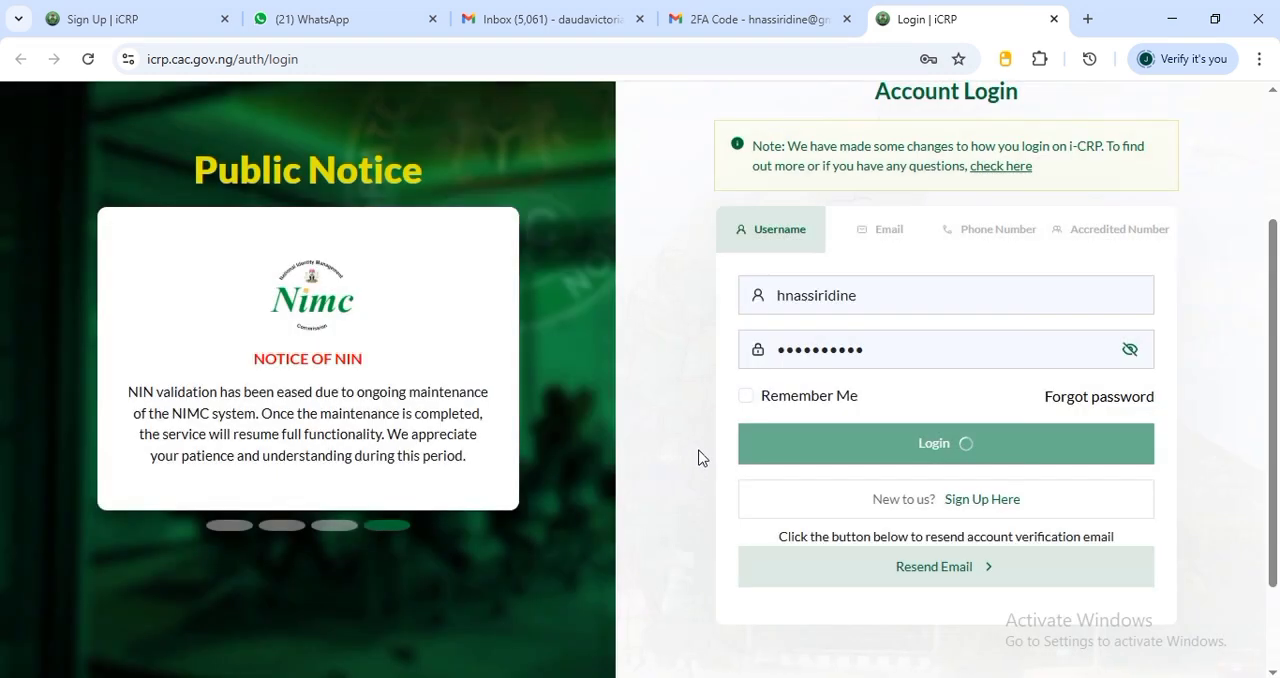
# Start a new name reservation with business classification Company and business type Private Company Limited By Shares
pyautogui.scroll(-1, 175, 250)
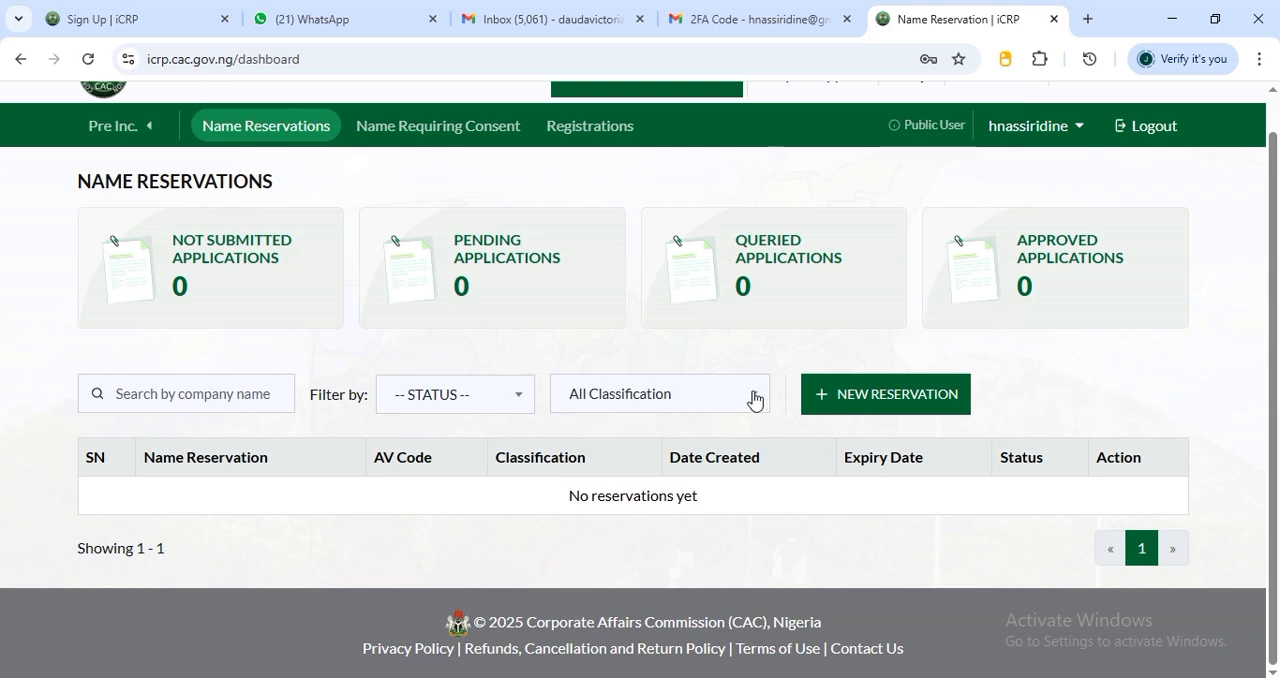
pyautogui.click(805, 408)
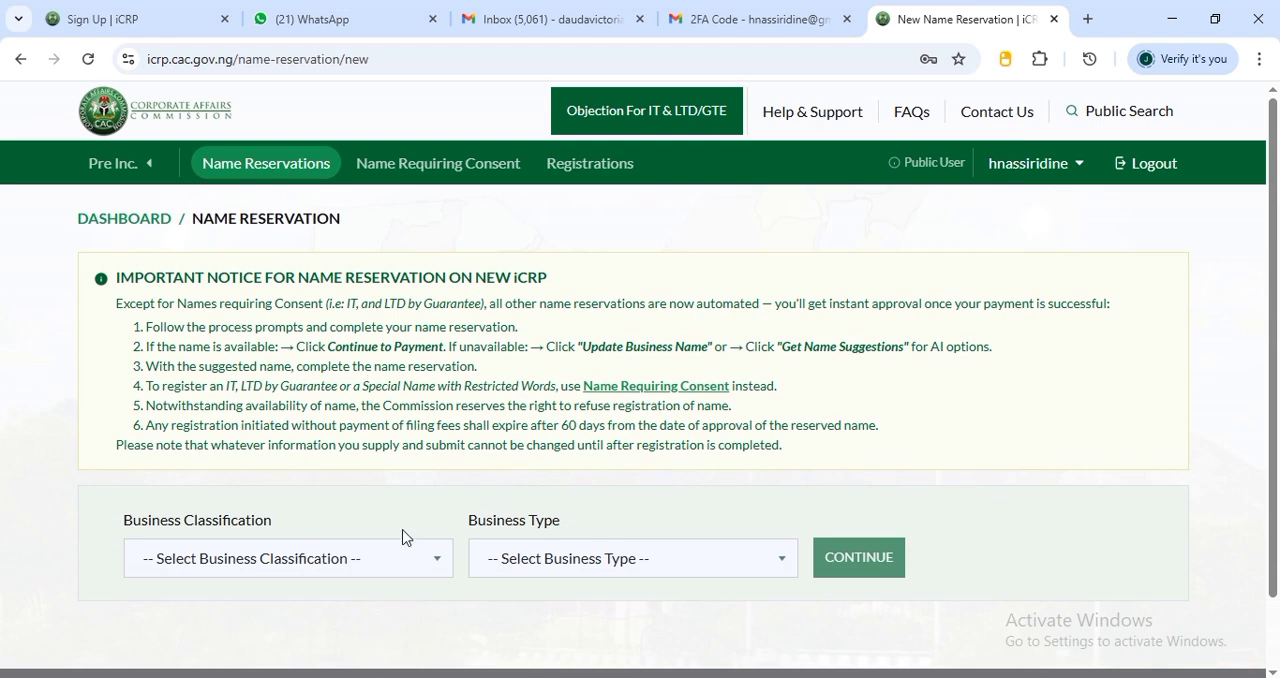
pyautogui.click(400, 293)
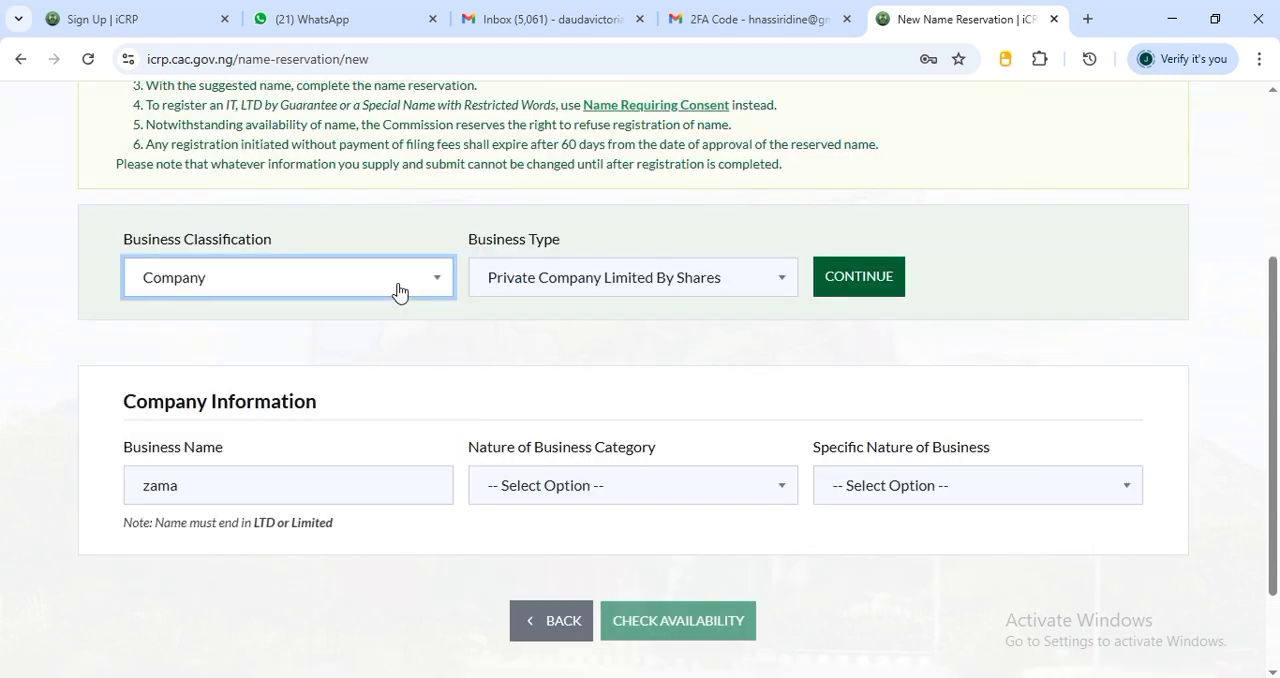
pyautogui.click(298, 287)
pyautogui.click(773, 276)
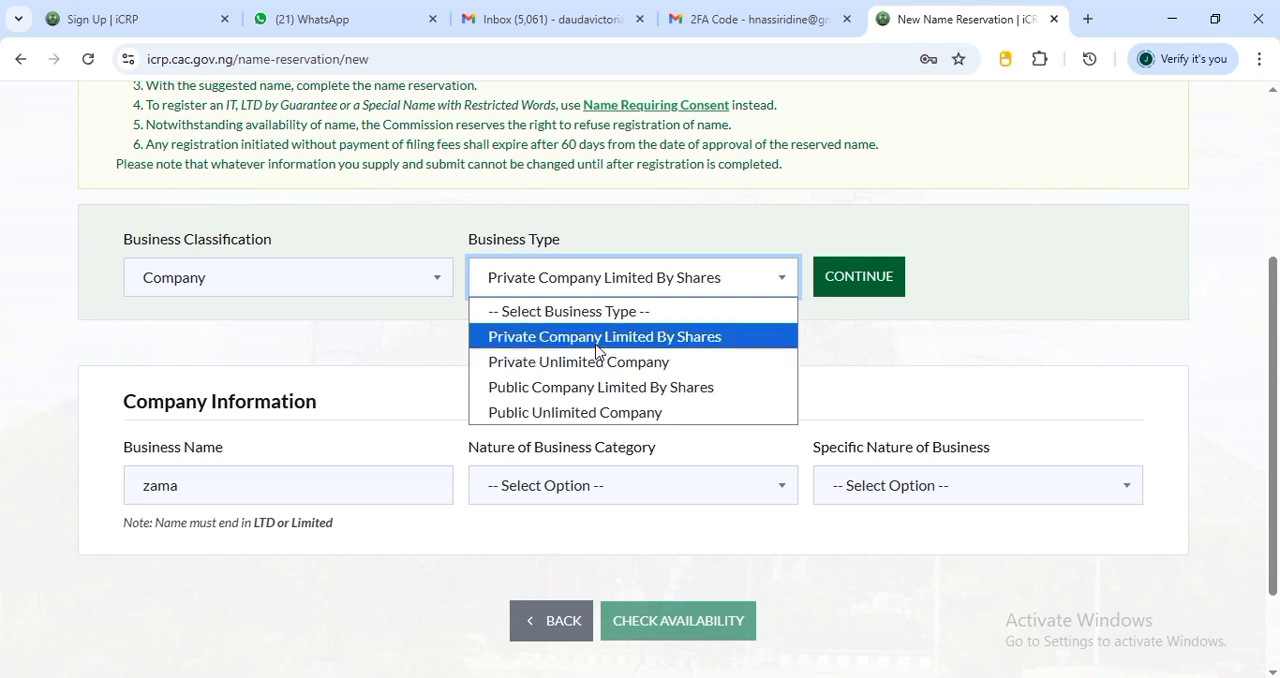
pyautogui.click(684, 338)
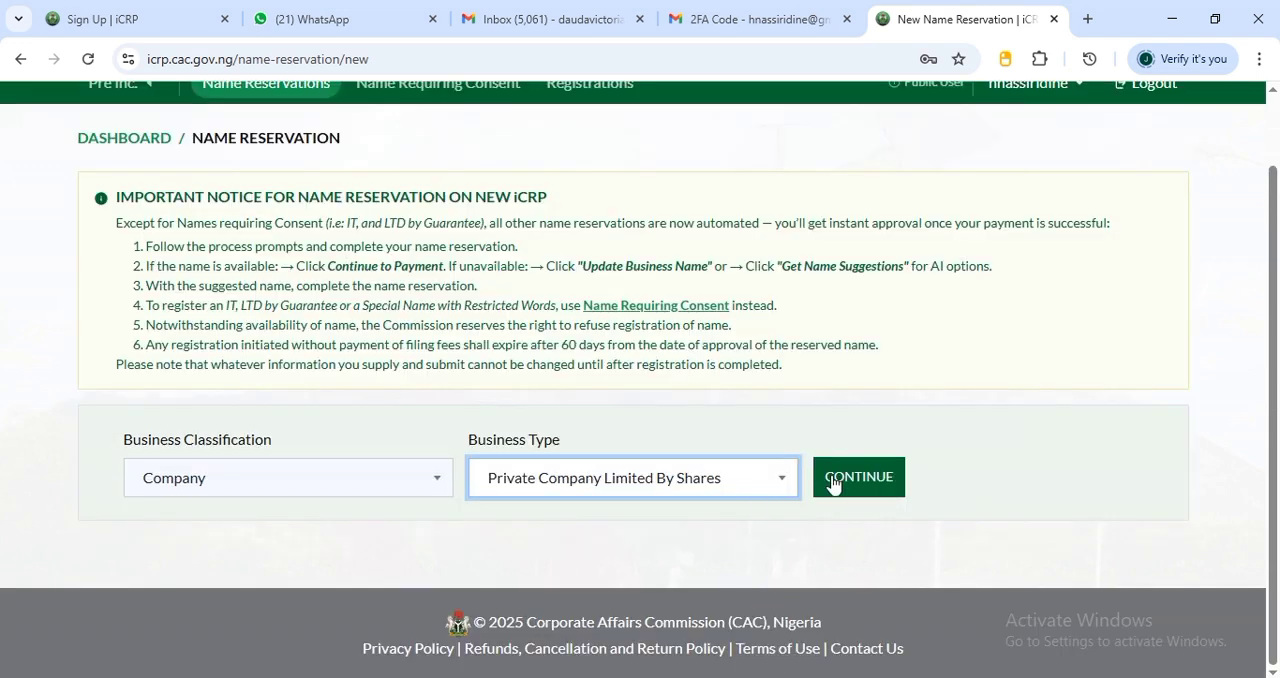
pyautogui.click(888, 494)
# Enter the proposed business name ending in LTD and set the nature of business category to Other Service Activities
pyautogui.scroll(-2, 903, 506)
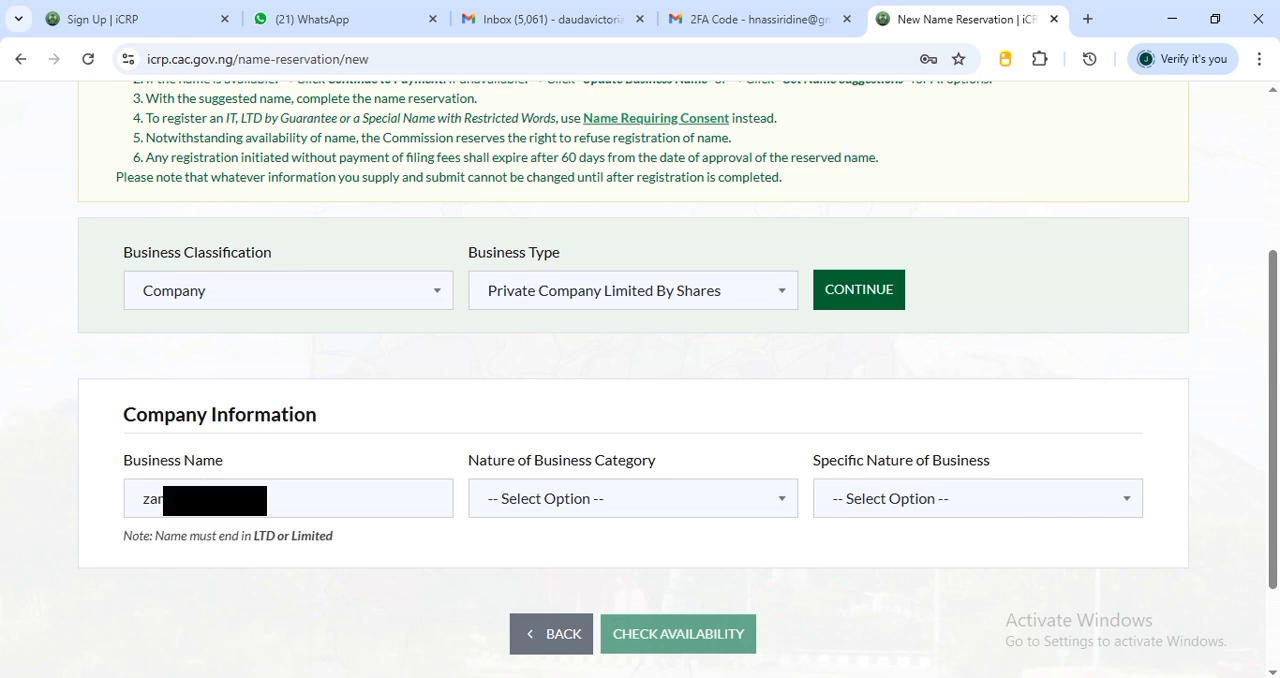
pyautogui.click(215, 501)
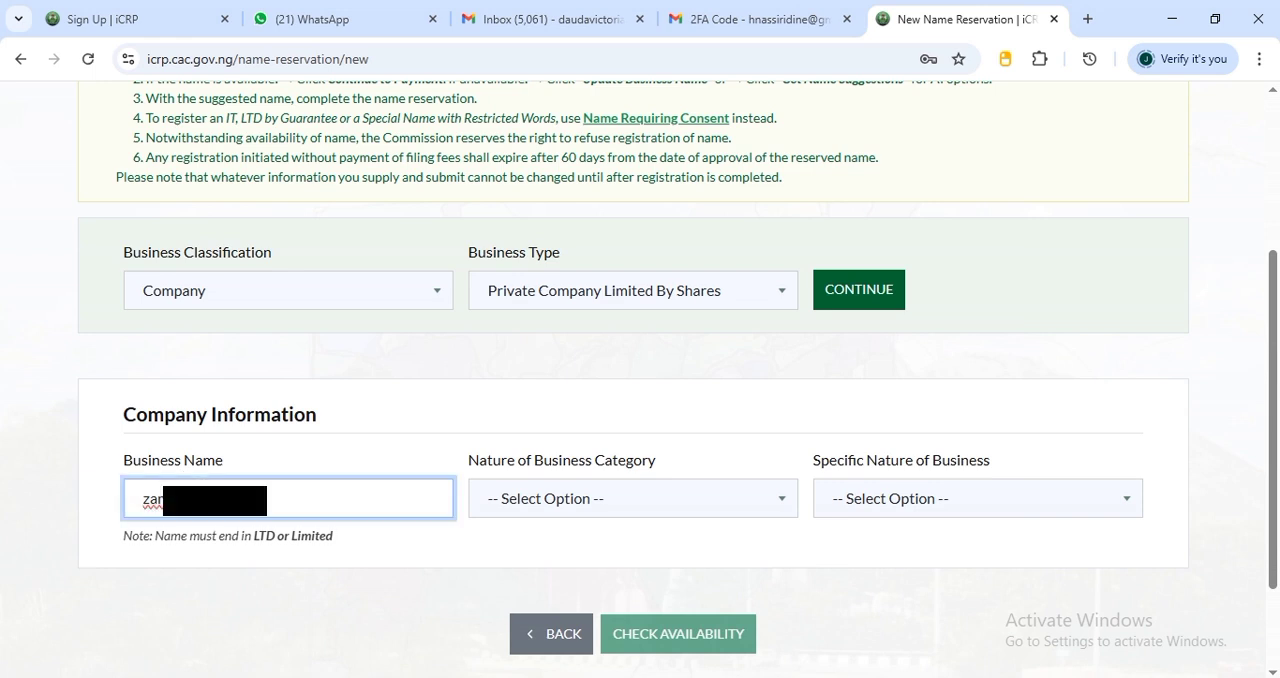
pyautogui.click(587, 505)
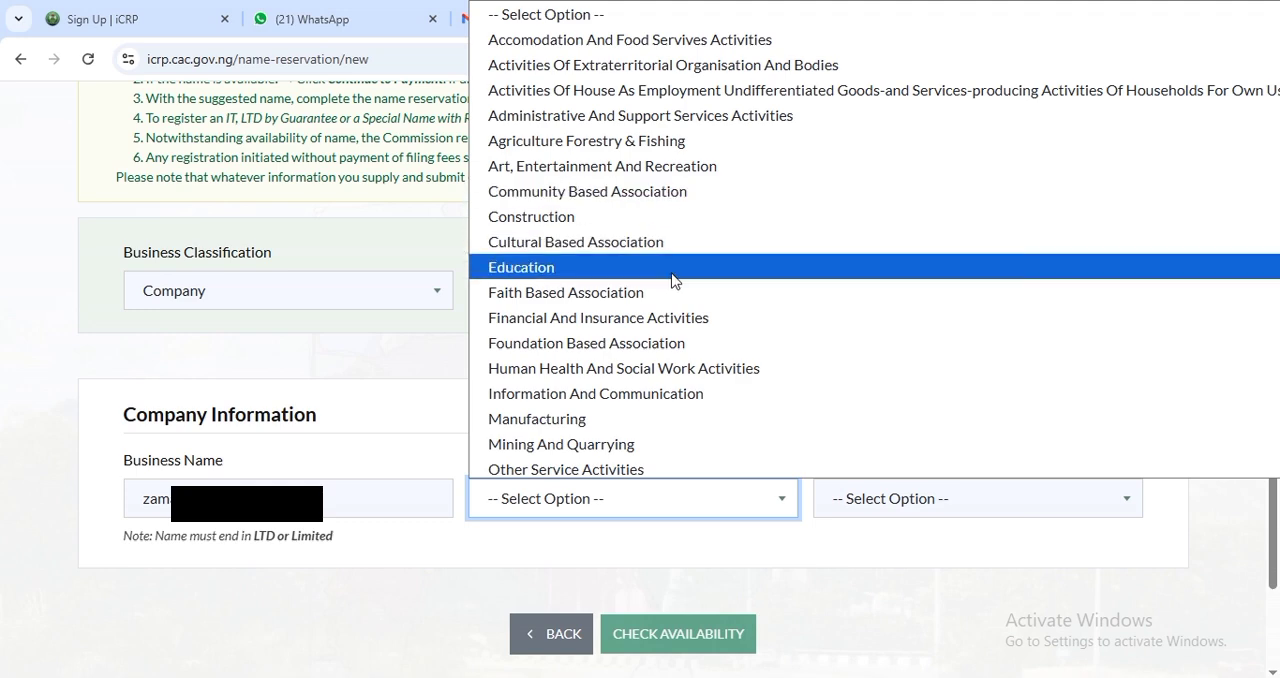
pyautogui.scroll(-4, 656, 267)
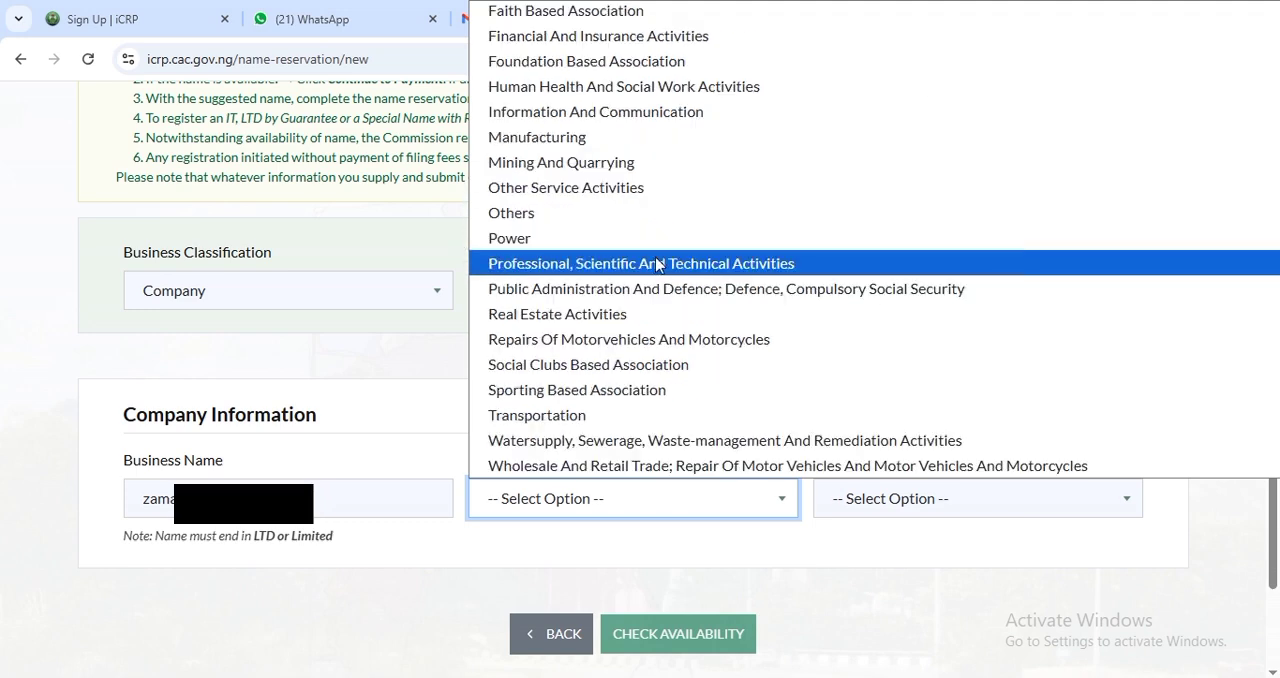
pyautogui.click(668, 190)
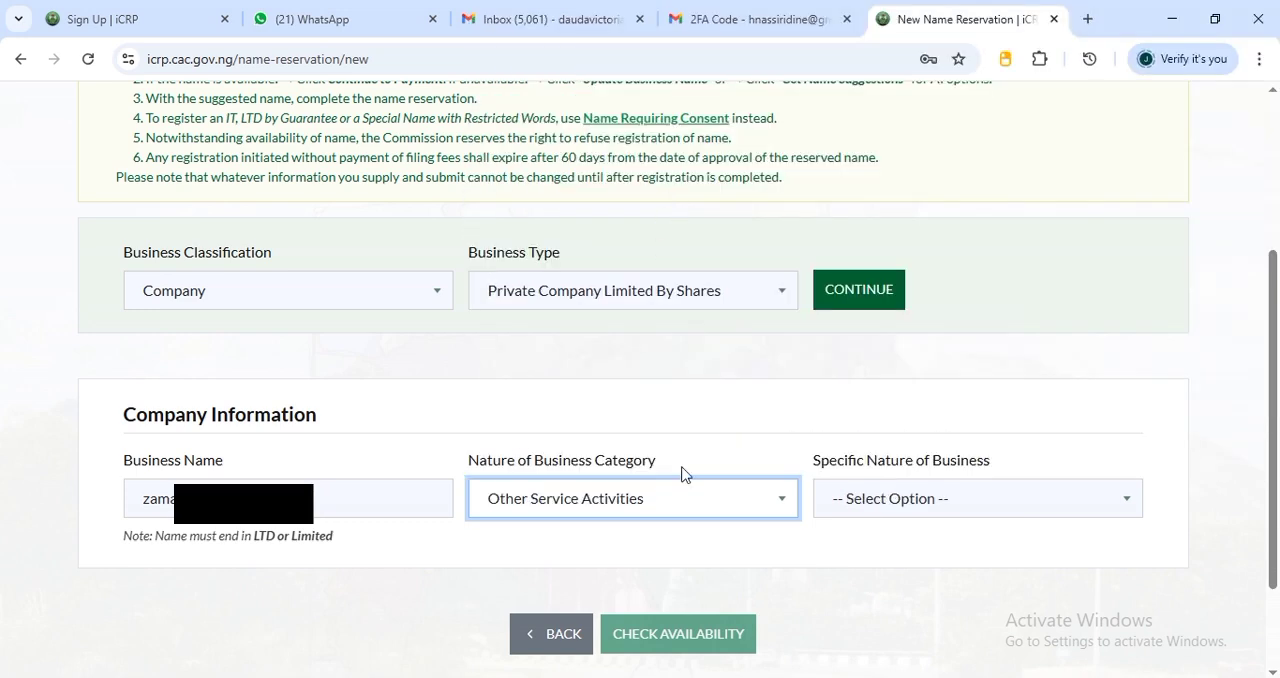
# Set the specific nature of business to Other Personal Services Activities and check the name's availability
pyautogui.click(916, 498)
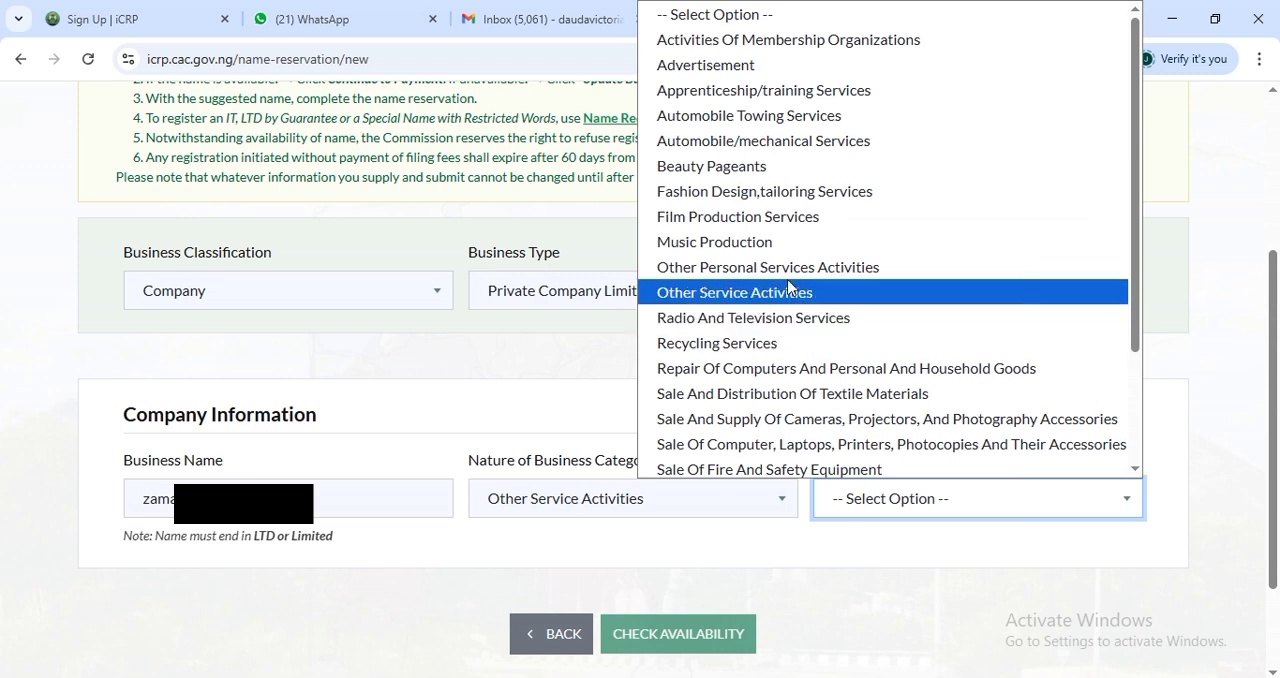
pyautogui.click(860, 268)
pyautogui.scroll(-1, 900, 608)
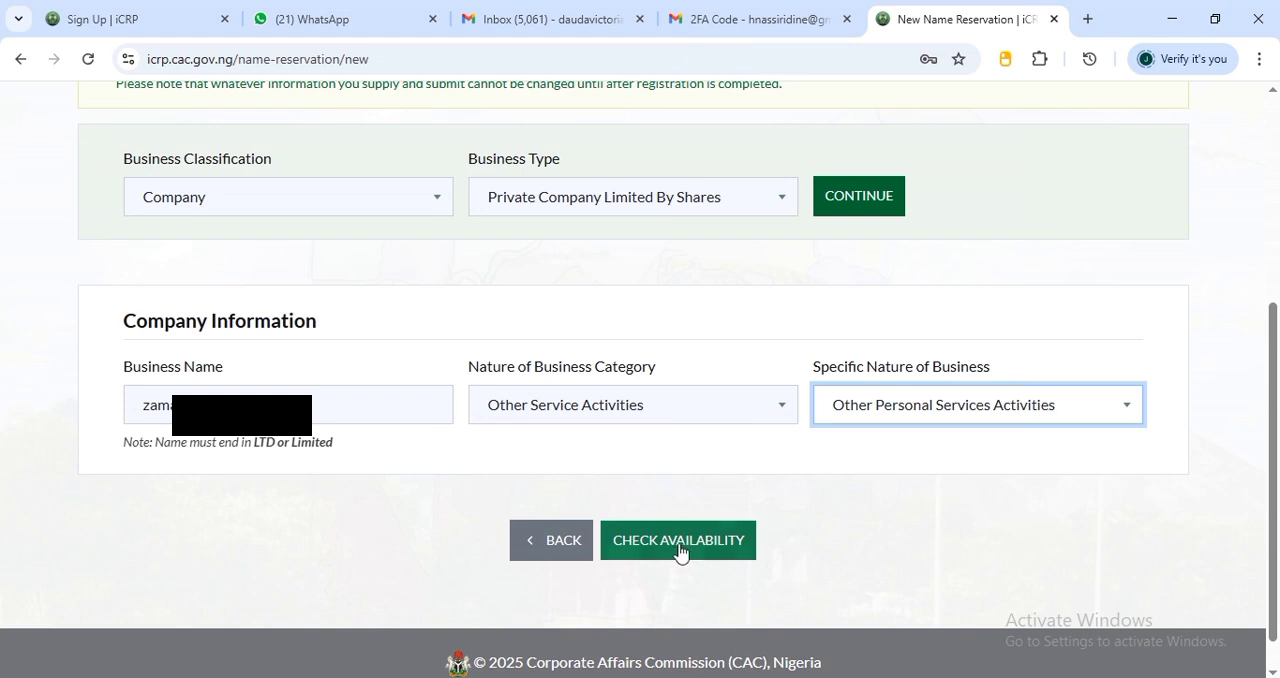
pyautogui.click(714, 556)
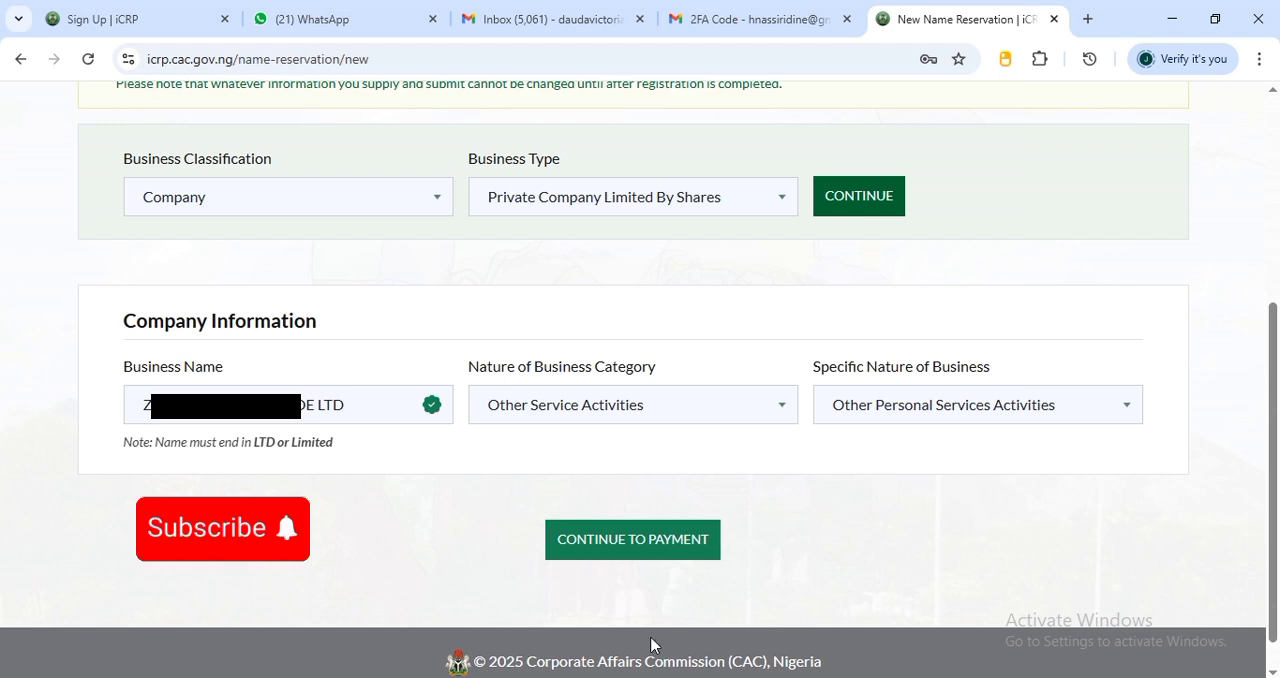
# Continue to payment for the name reservation, choose Remita, and authorise the card payment with the six-digit OTP
pyautogui.click(643, 554)
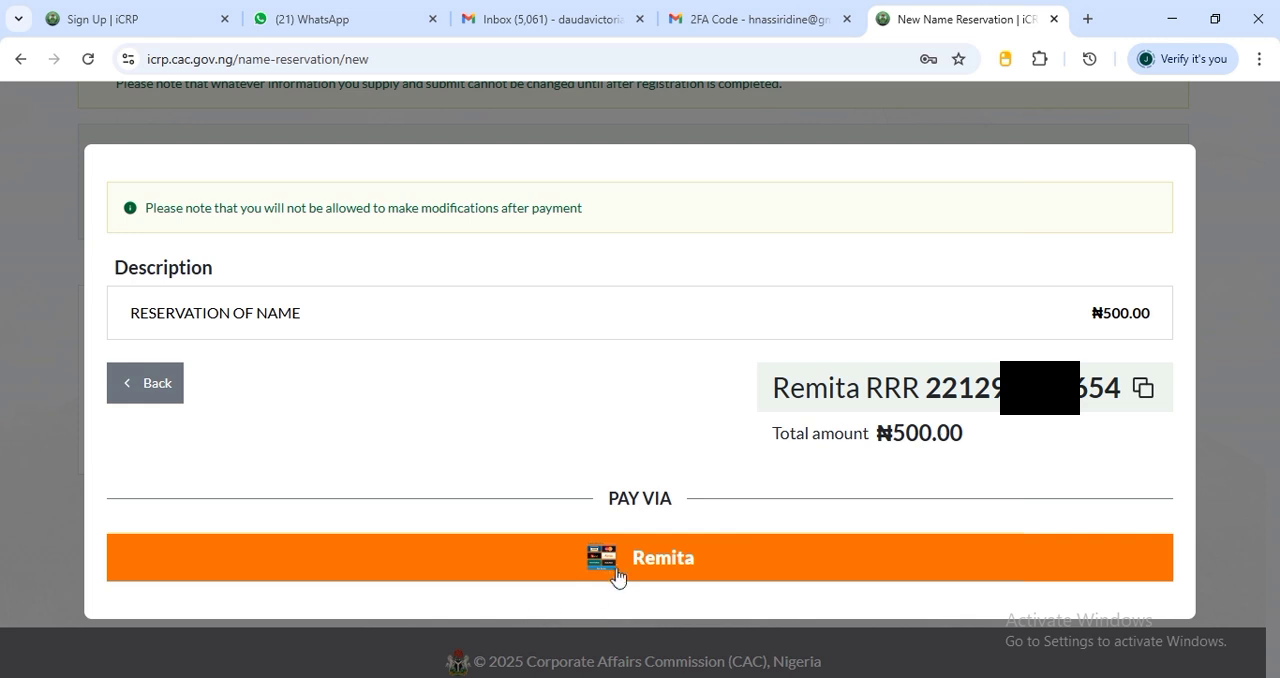
pyautogui.click(672, 572)
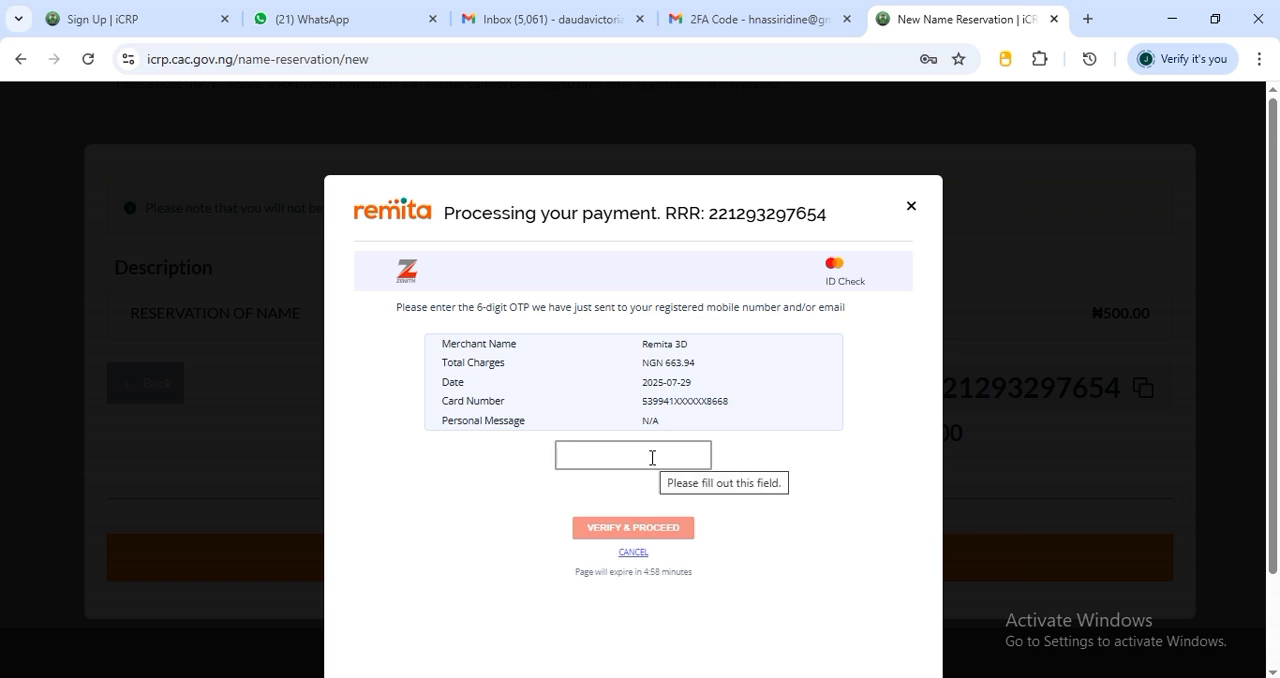
pyautogui.click(651, 457)
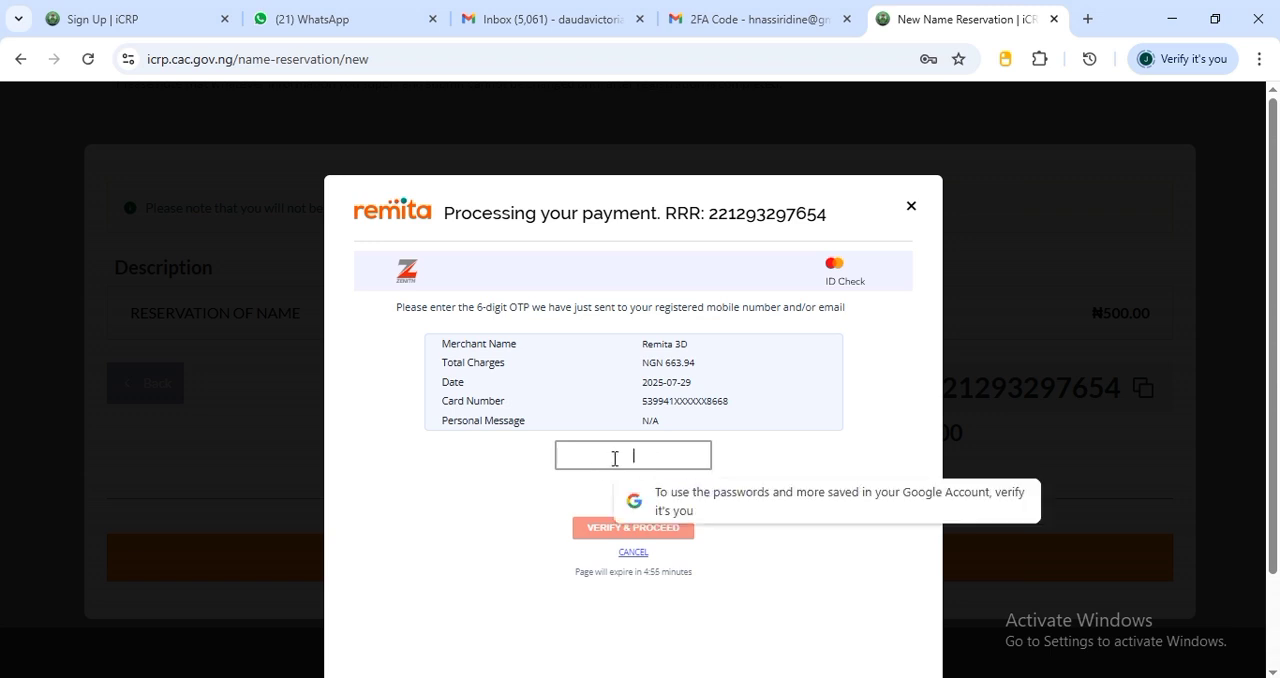
pyautogui.hotkey('ctrl', 'v')
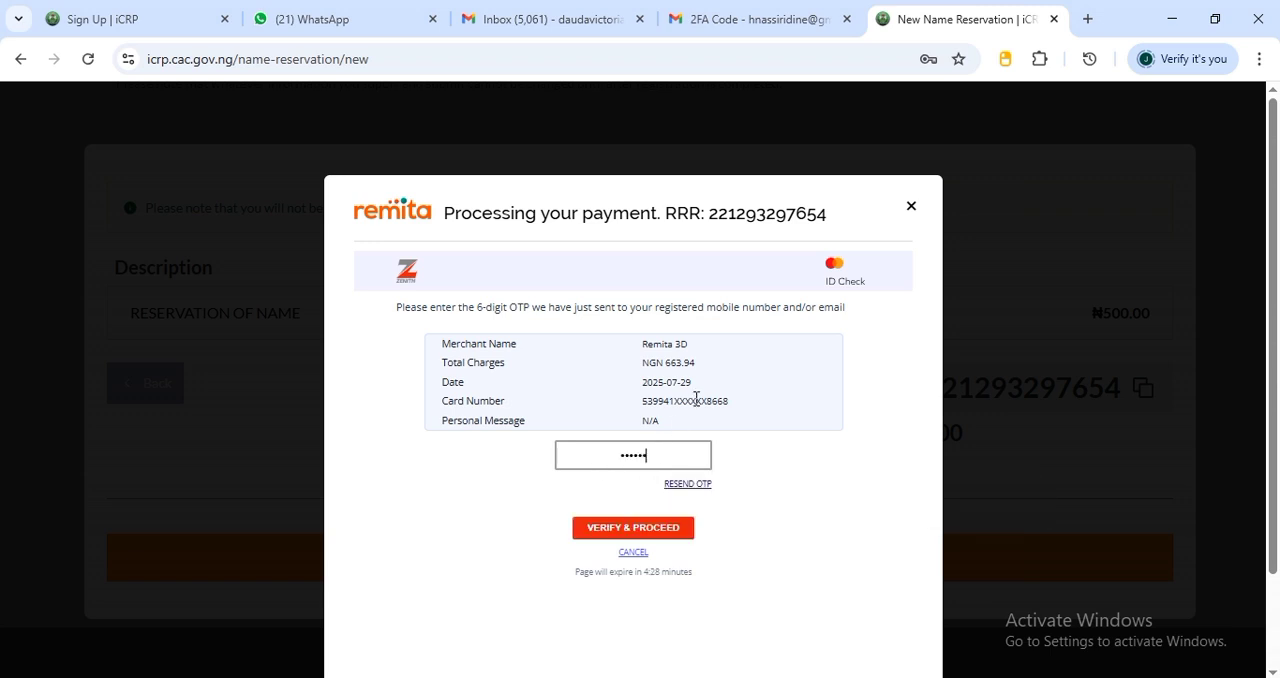
pyautogui.click(628, 528)
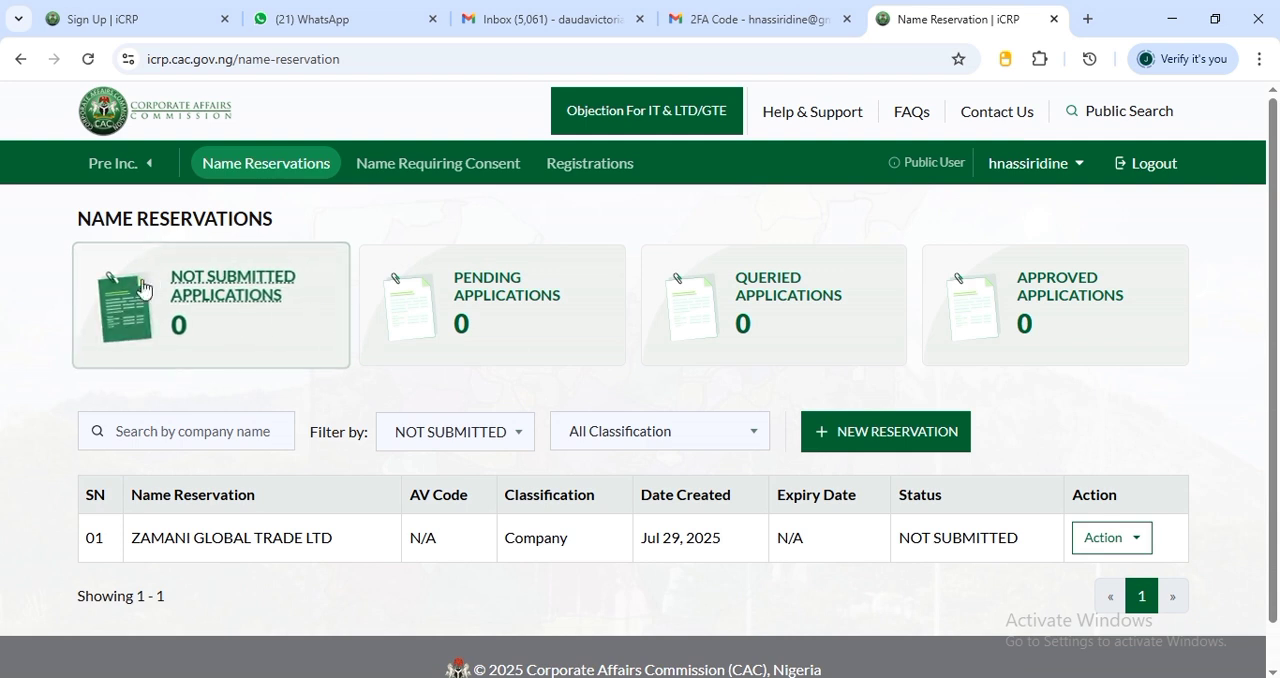
# Show the not submitted applications and check the payment status of the ZAMANI GLOBAL TRADE LTD name reservation
pyautogui.click(232, 294)
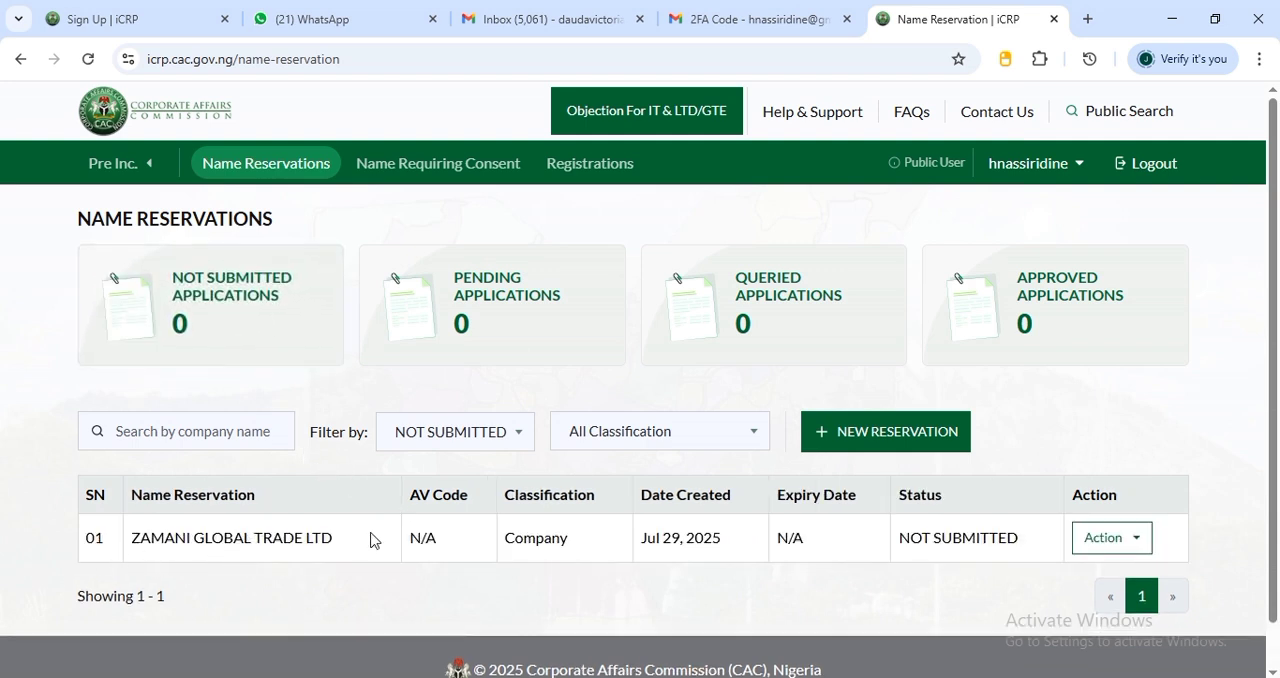
pyautogui.click(1120, 541)
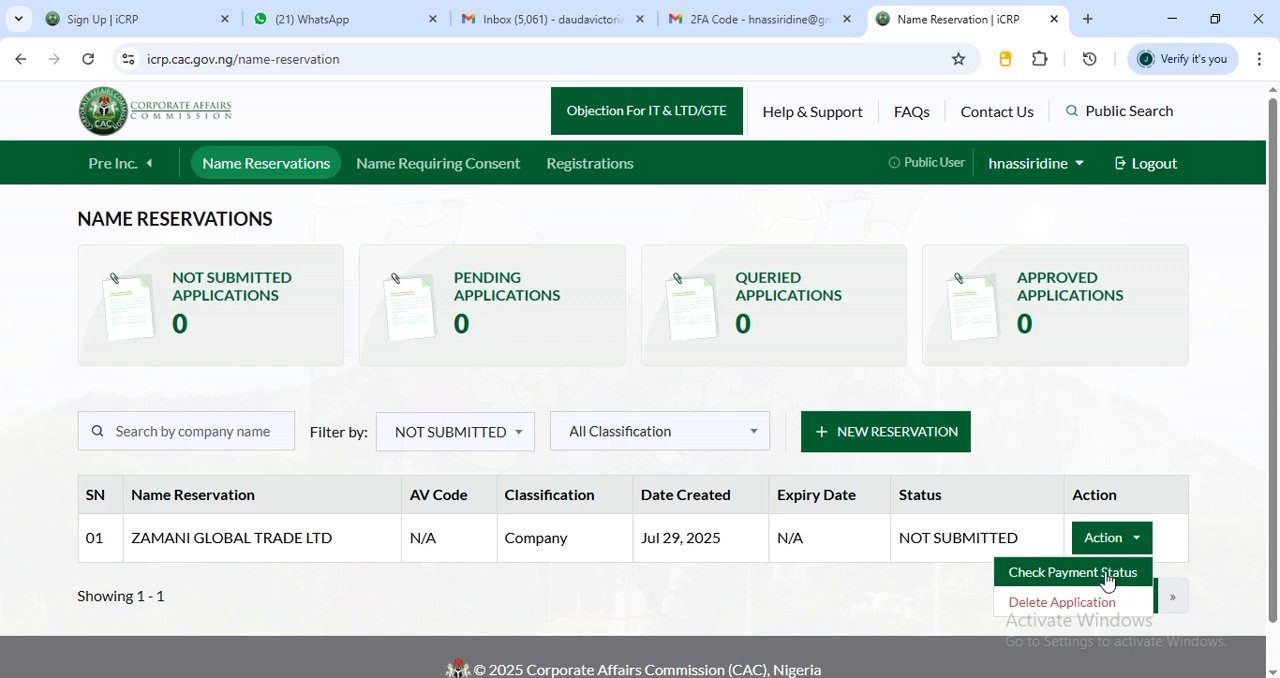
pyautogui.click(1050, 574)
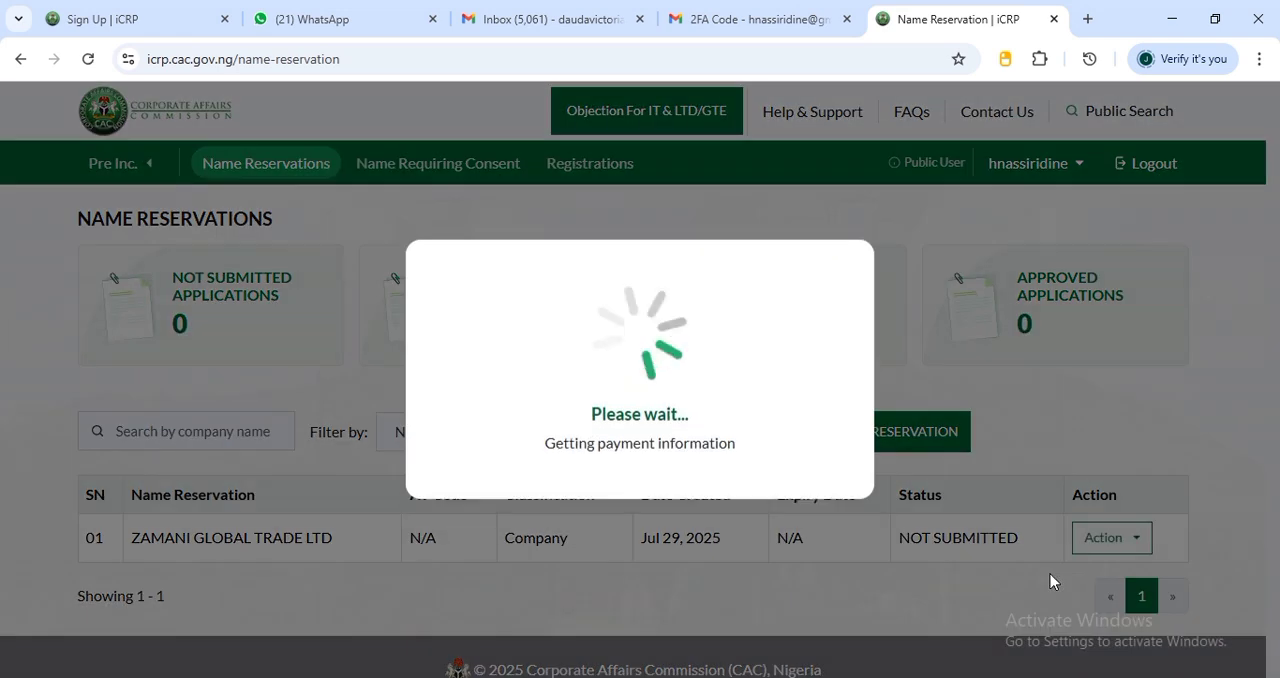